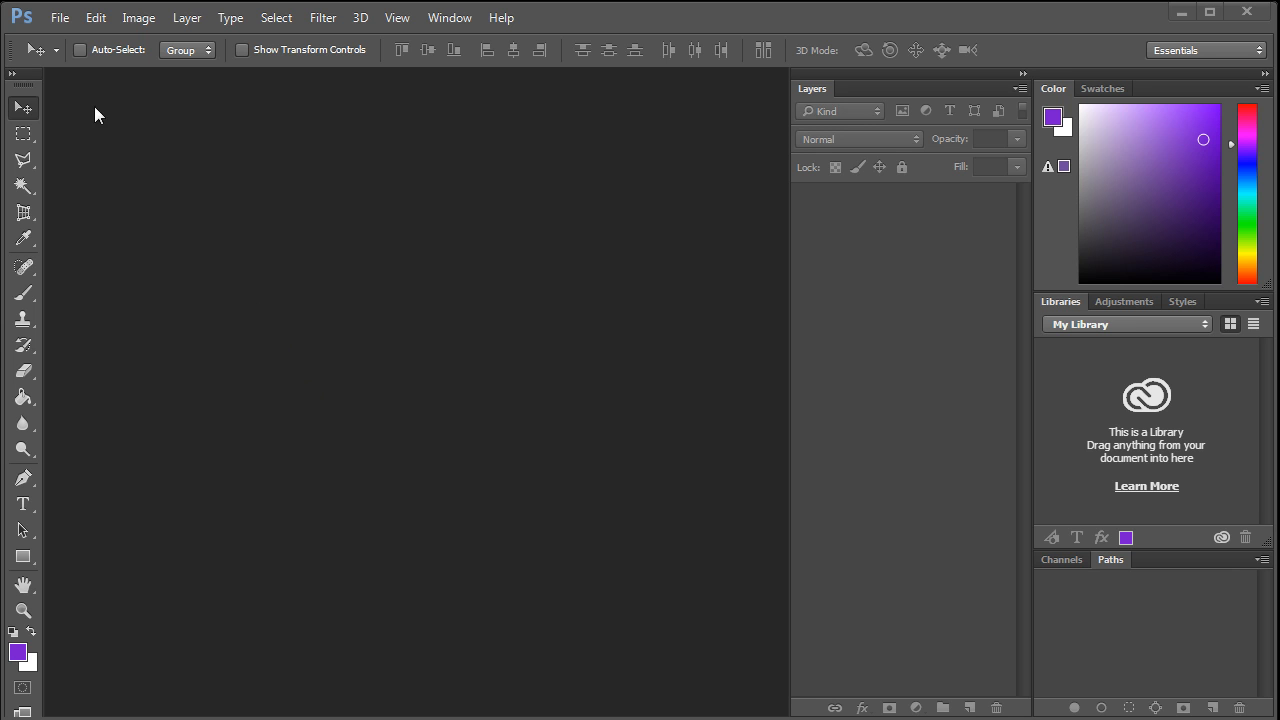
Open modelo.jpg and unlock its Background layer, leaving no layer selected.
{"action": "left_click", "coordinate": [60, 17]}
{"action": "left_click", "coordinate": [99, 59]}
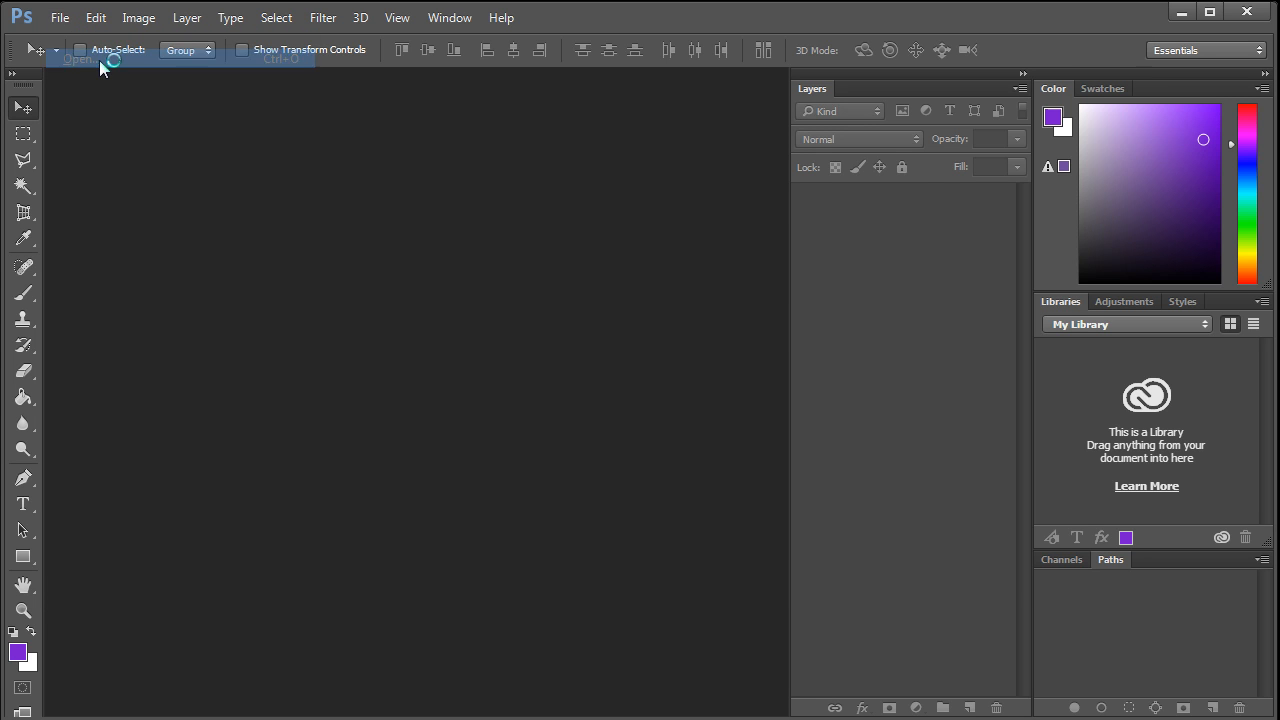
{"action": "left_click", "coordinate": [979, 325]}
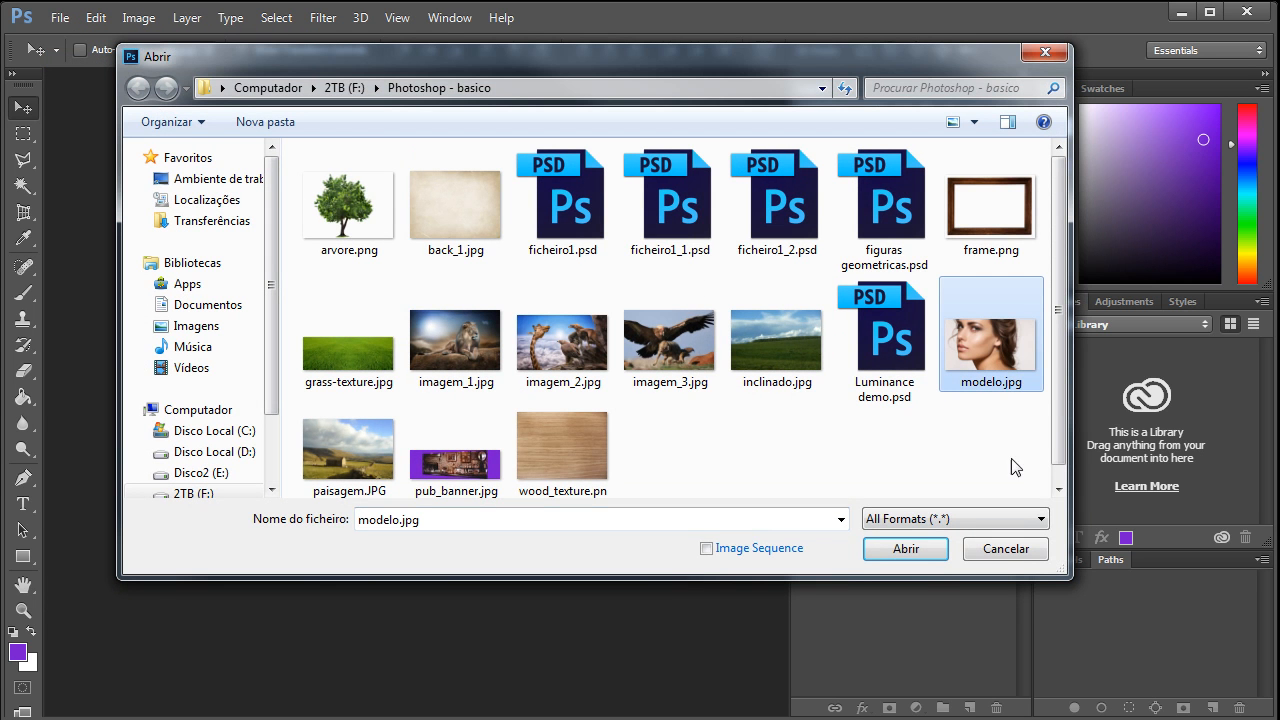
{"action": "left_click", "coordinate": [912, 552]}
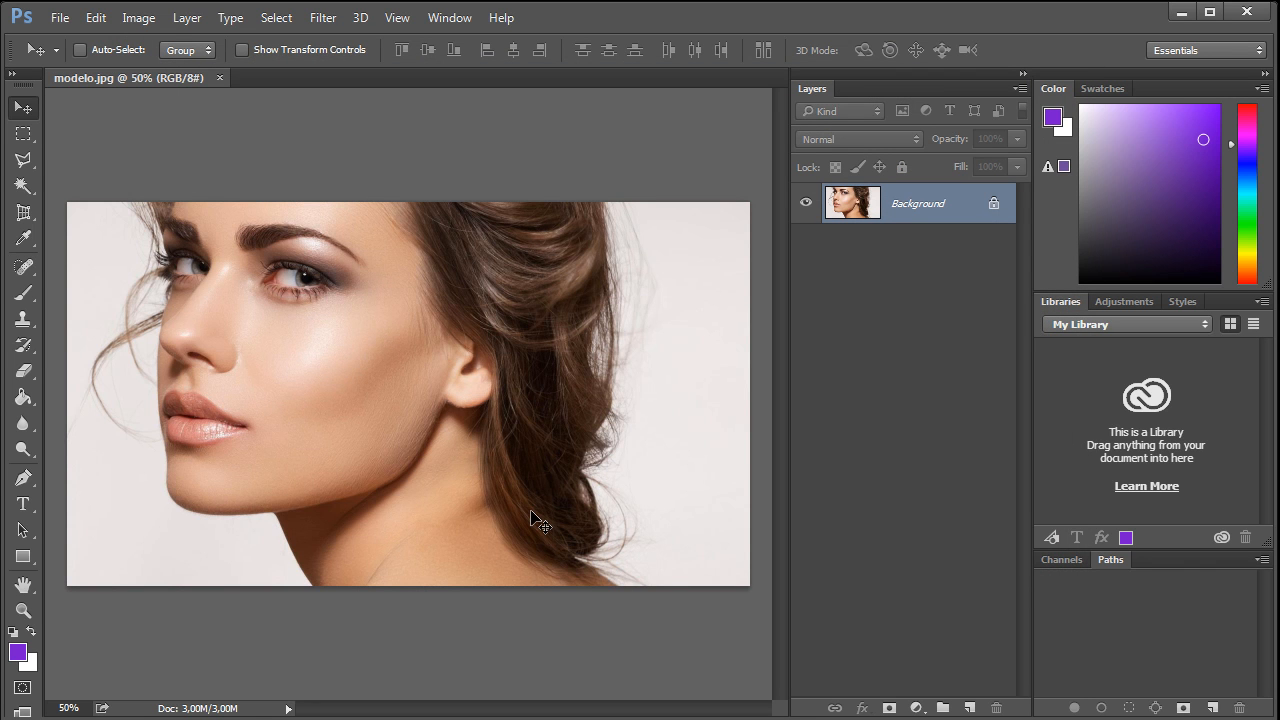
{"action": "left_click", "coordinate": [994, 206]}
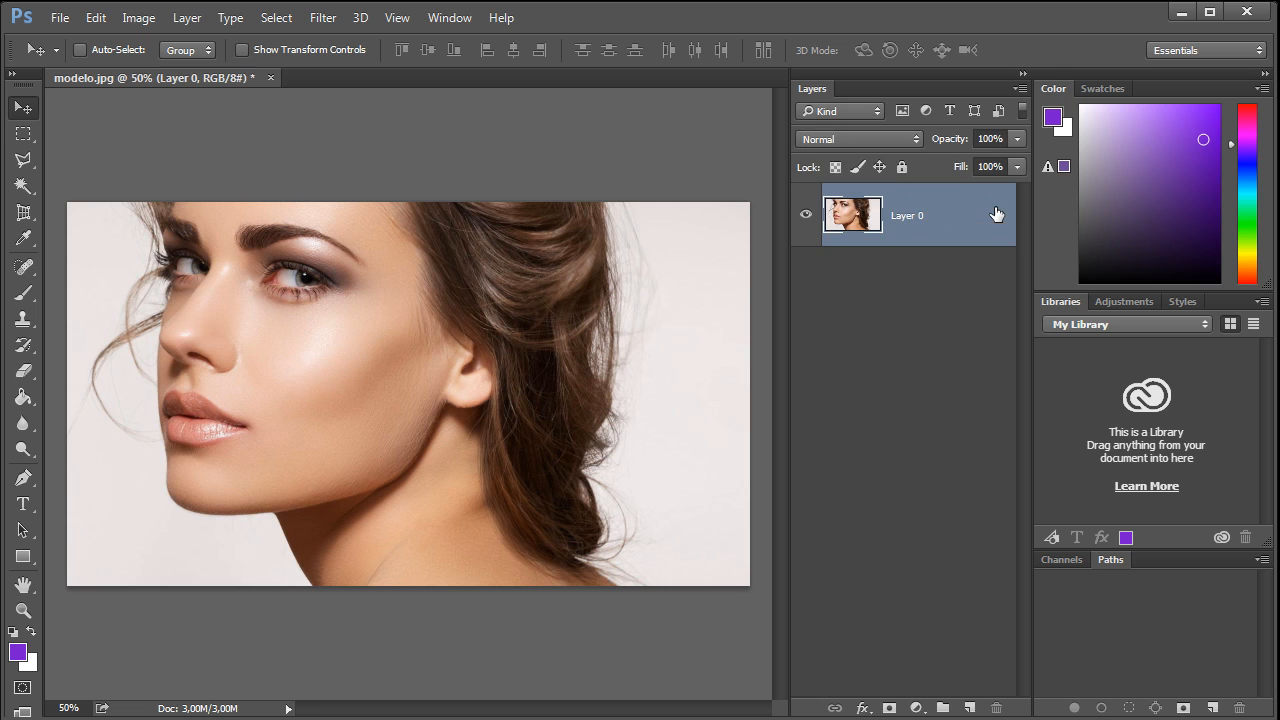
{"action": "left_click", "coordinate": [922, 346]}
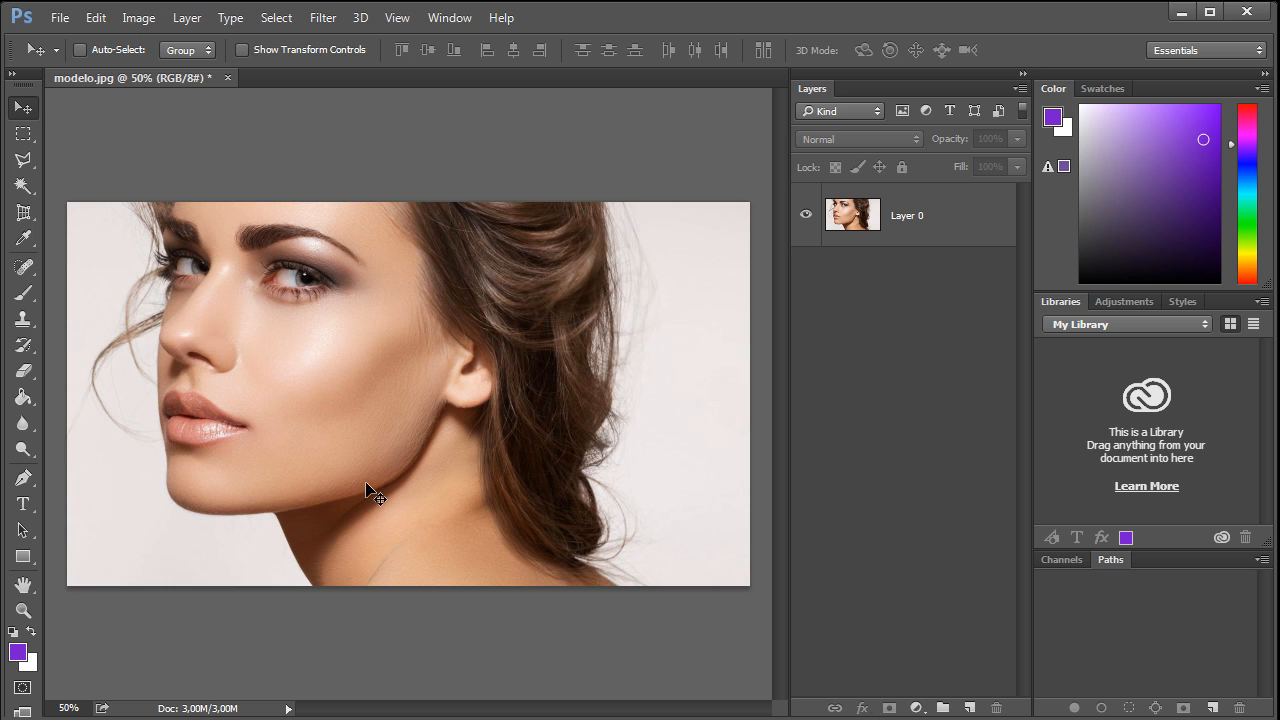
Examine the individual pixels of the skin near the jawline at very high magnification.
{"action": "scroll", "coordinate": [366, 483], "scroll_direction": "up", "scroll_amount": 10}
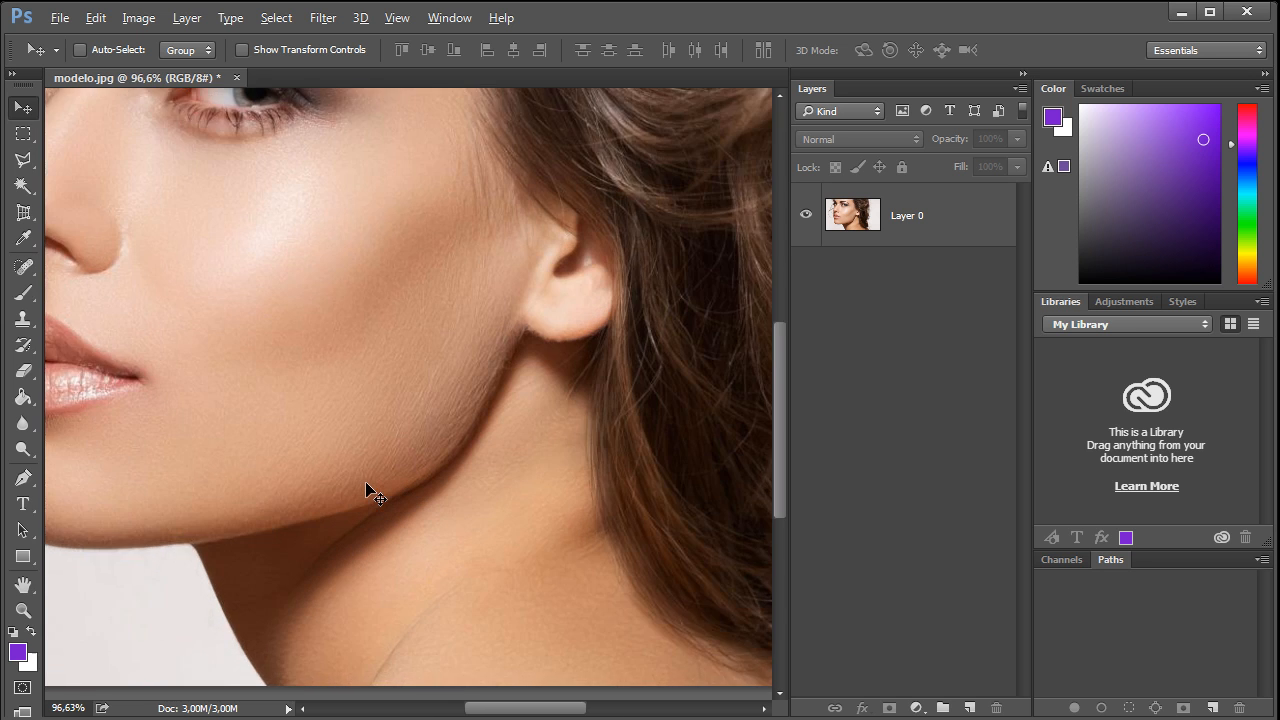
{"action": "scroll", "coordinate": [396, 474], "scroll_direction": "up", "scroll_amount": 8}
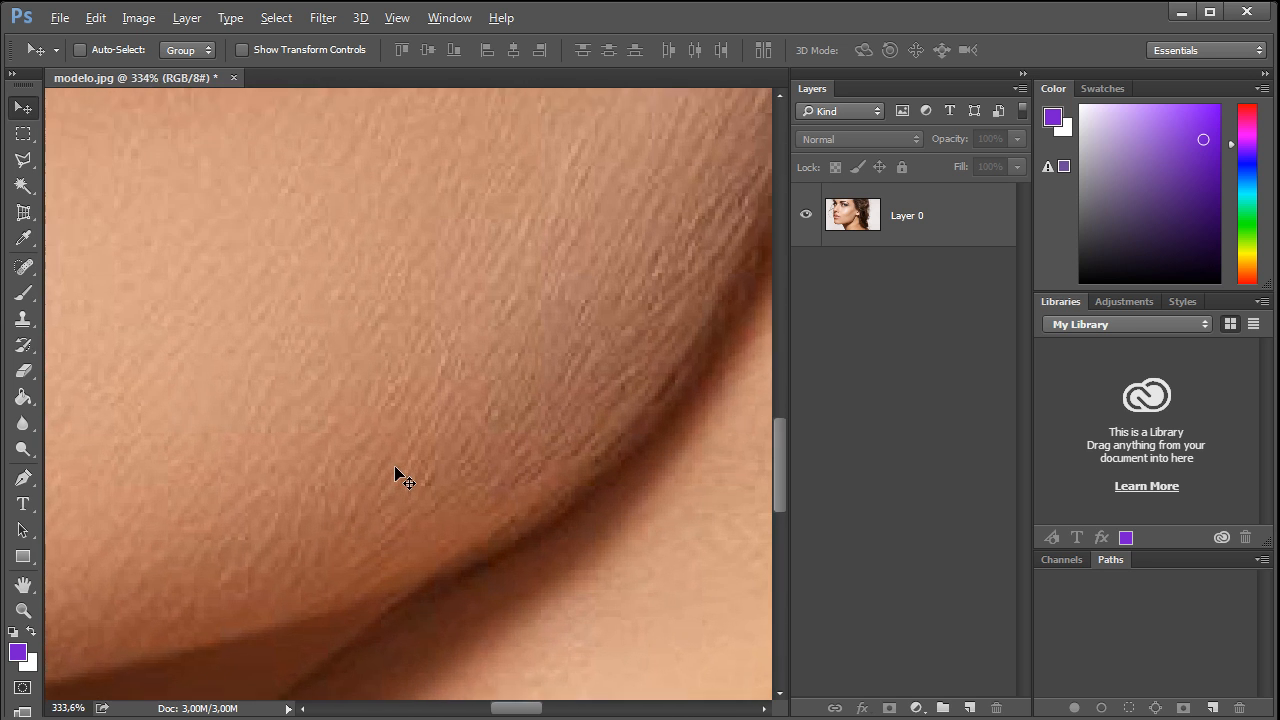
{"action": "scroll", "coordinate": [396, 474], "scroll_direction": "up", "scroll_amount": 8}
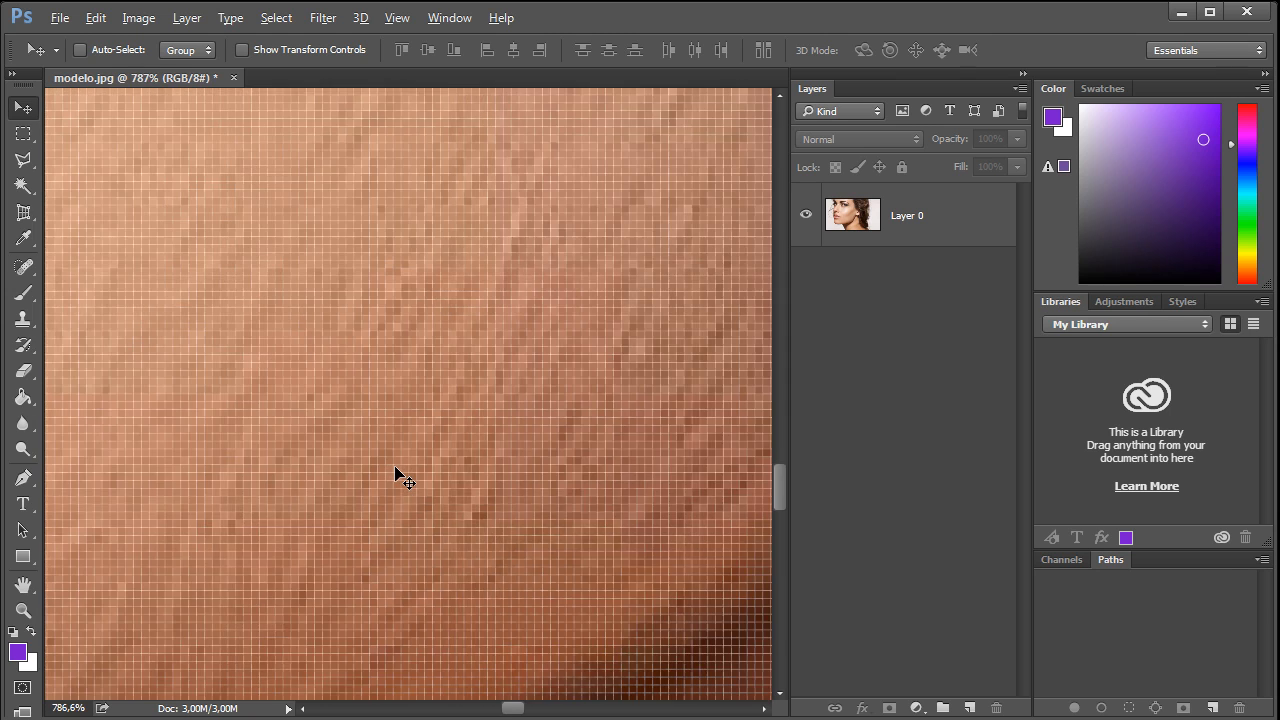
{"action": "key", "text": "alt"}
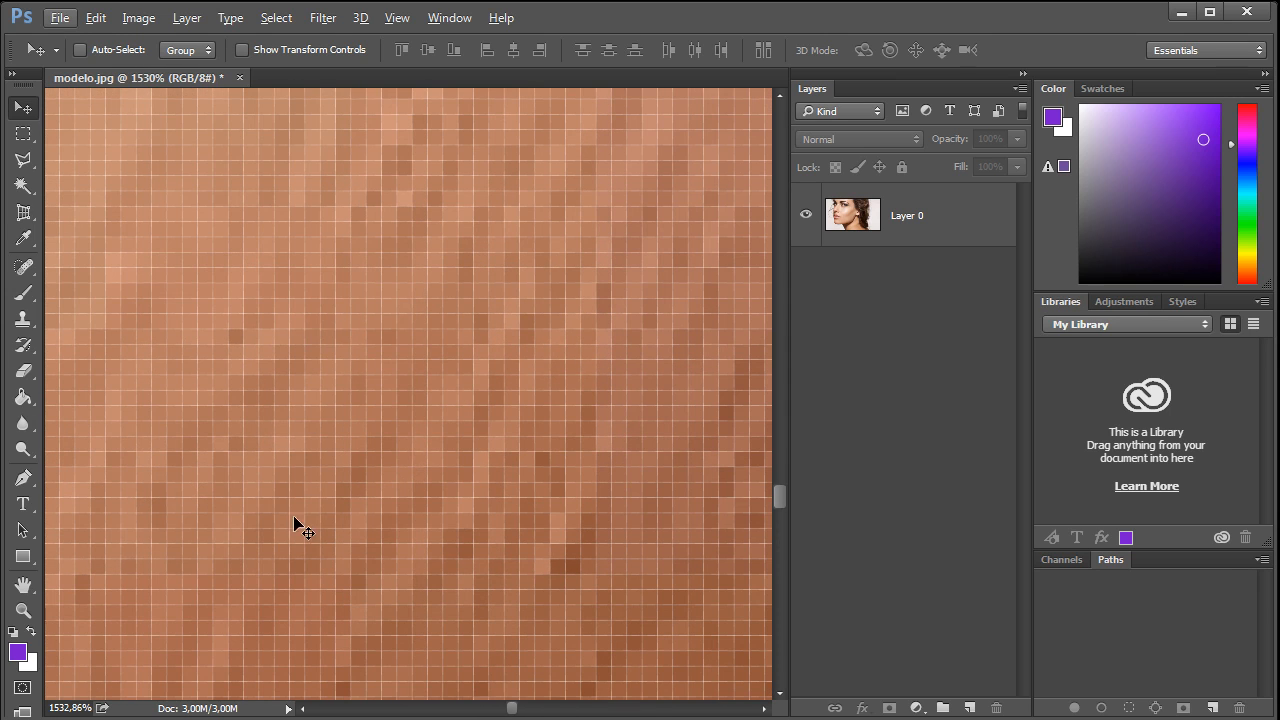
{"action": "key", "text": "alt"}
{"action": "scroll", "coordinate": [403, 472], "scroll_direction": "up", "scroll_amount": 5}
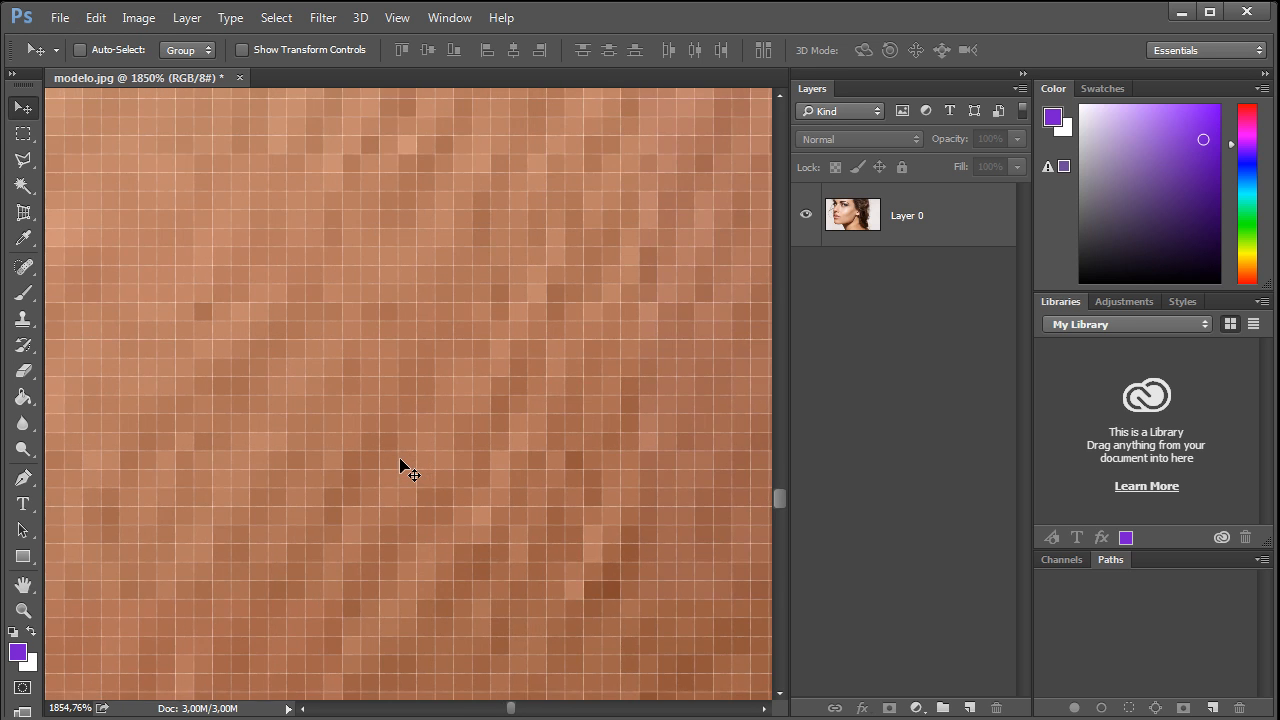
{"action": "scroll", "coordinate": [395, 466], "scroll_direction": "down", "scroll_amount": 1}
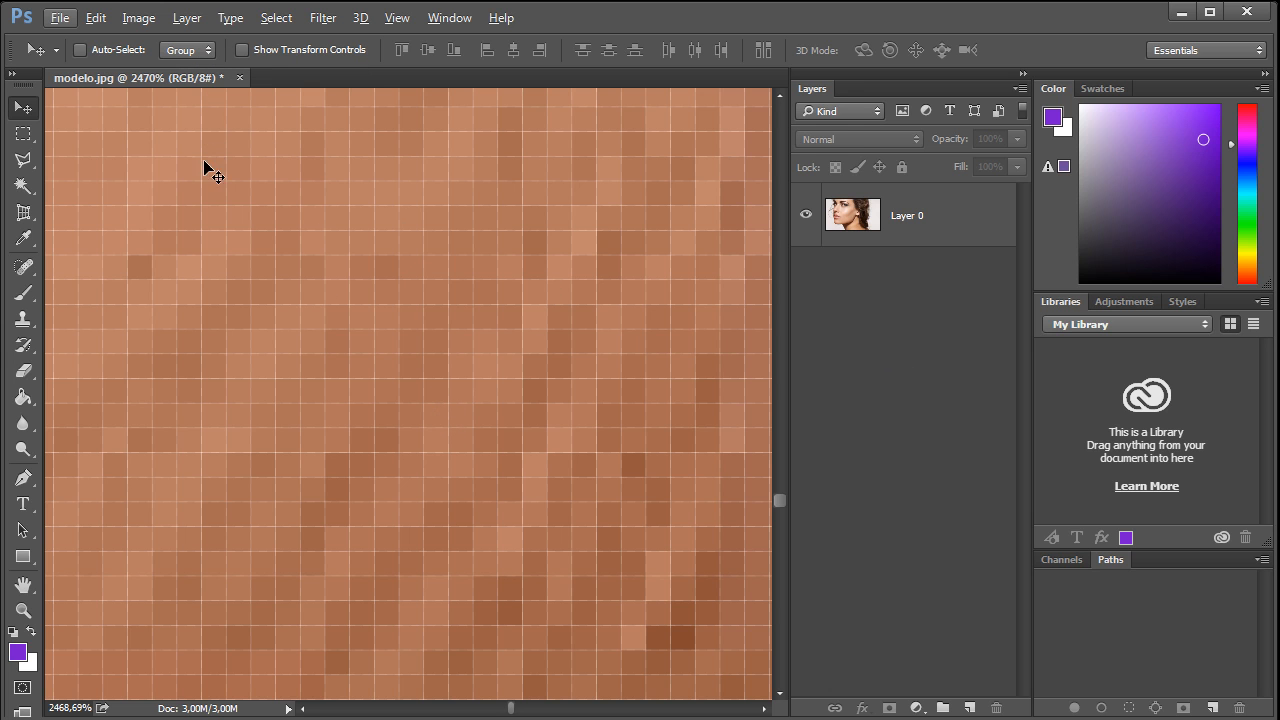
Try a pale purple foreground colour, c1add4, in the Color Picker.
{"action": "left_click", "coordinate": [18, 654]}
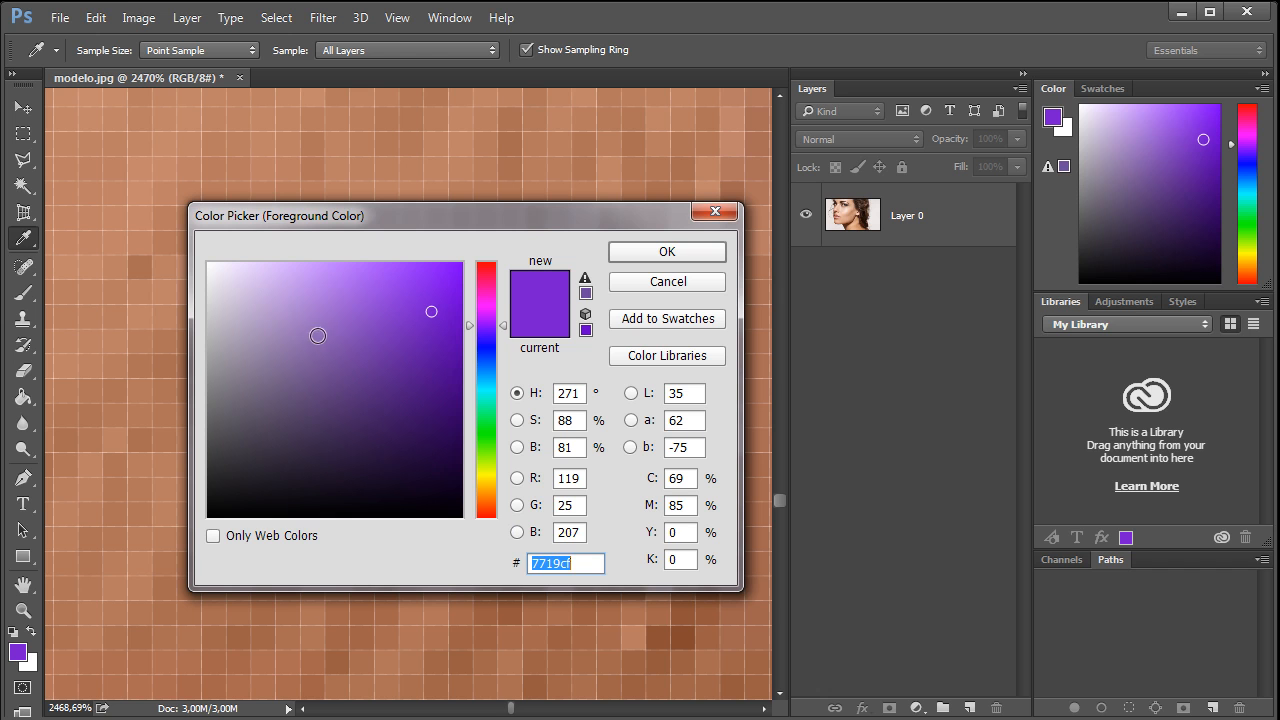
{"action": "left_click", "coordinate": [314, 379]}
{"action": "left_click_drag", "start_coordinate": [314, 379], "coordinate": [254, 305]}
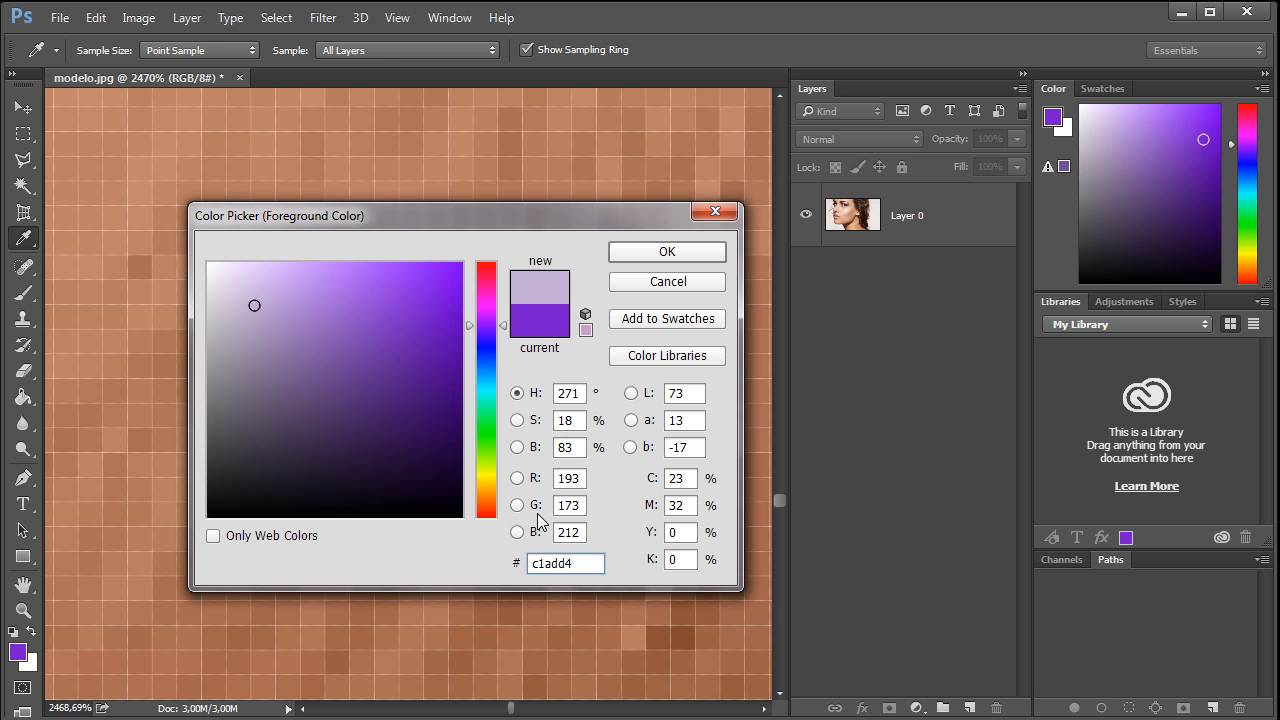
Try black as the foreground colour by setting the R, G and B values to 0, with R as the reference channel.
{"action": "left_click", "coordinate": [584, 478]}
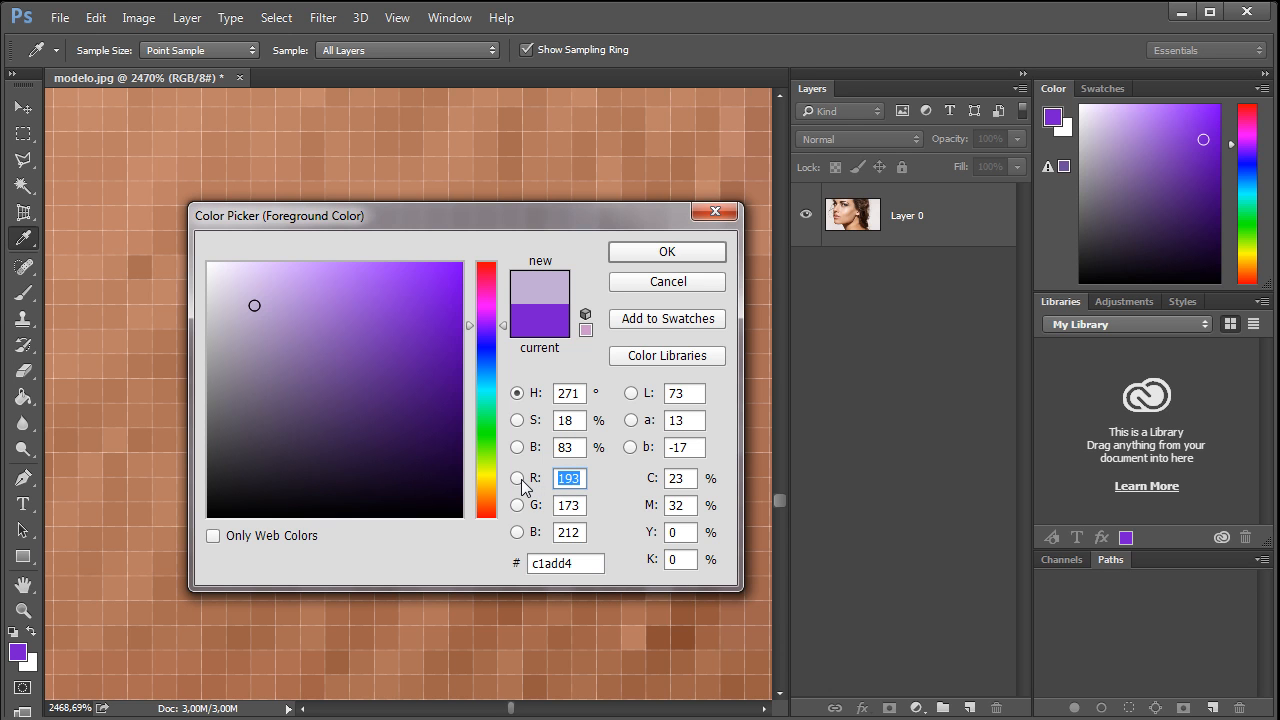
{"action": "left_click", "coordinate": [518, 479]}
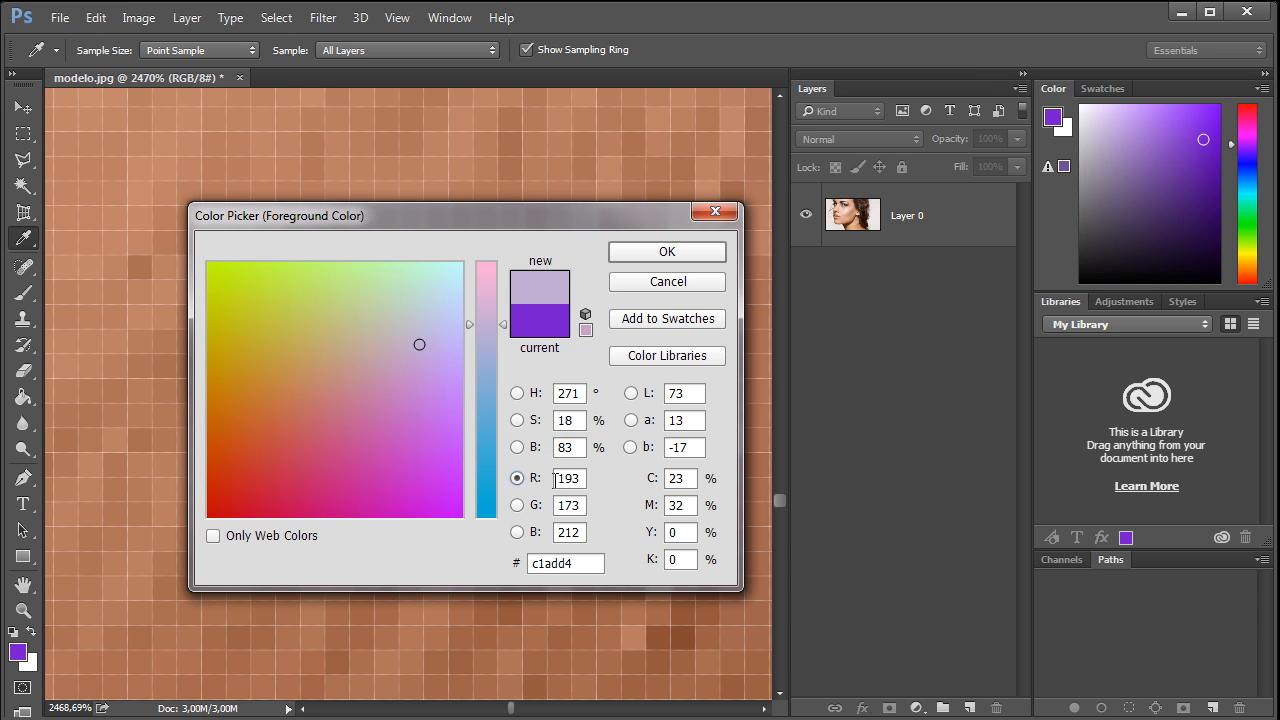
{"action": "left_click", "coordinate": [517, 482]}
{"action": "type", "text": "0"}
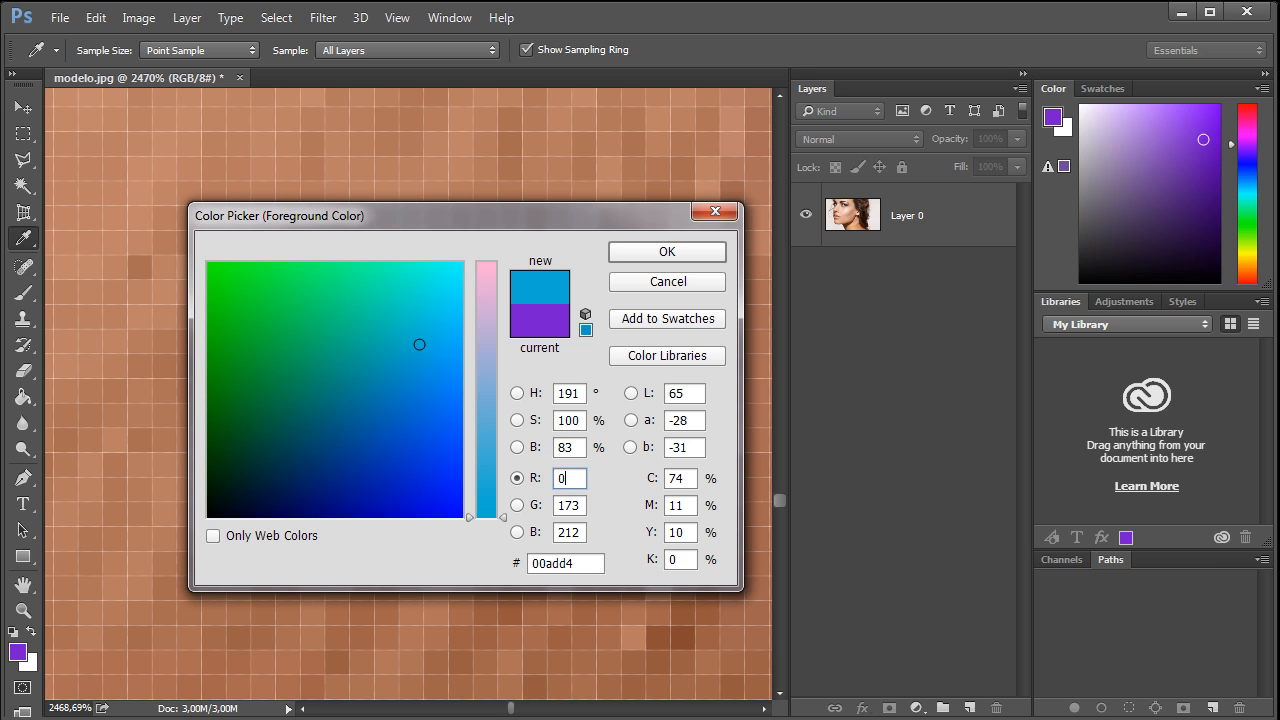
{"action": "double_click", "coordinate": [578, 505]}
{"action": "type", "text": "0"}
{"action": "double_click", "coordinate": [579, 532]}
{"action": "type", "text": "0"}
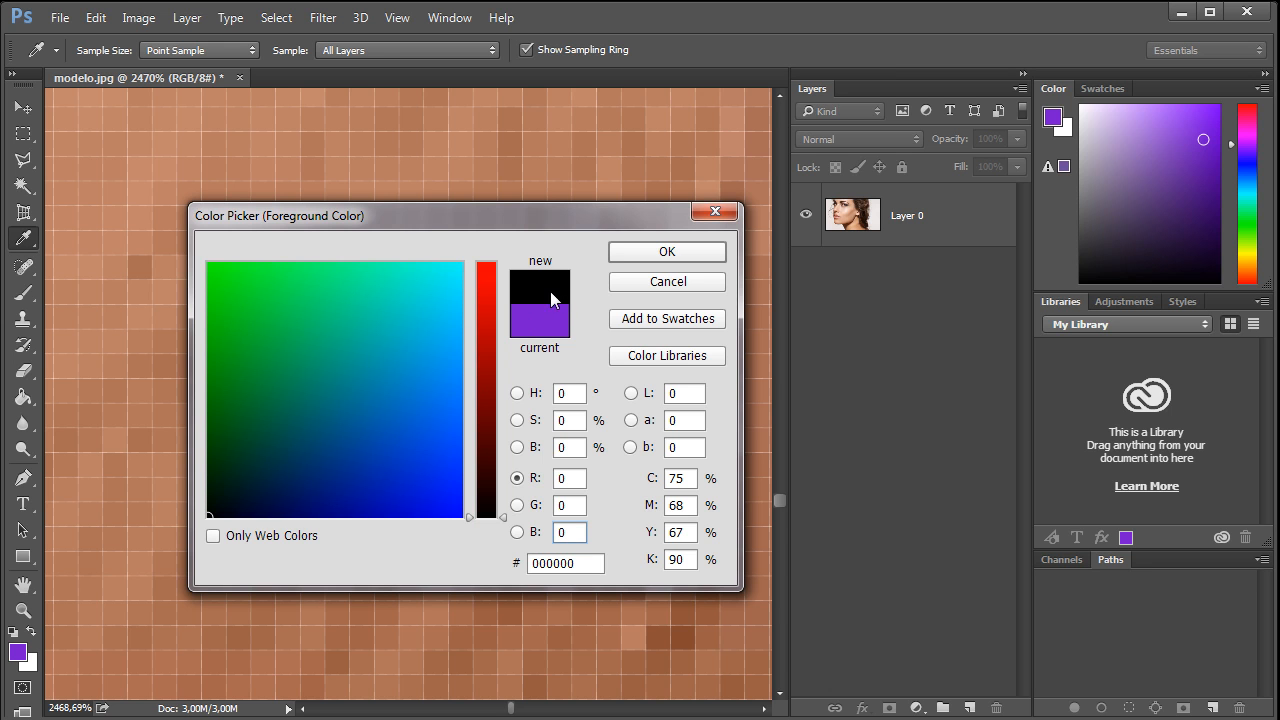
Try white as the foreground colour by setting the R, G and B values to 255.
{"action": "left_click", "coordinate": [566, 482]}
{"action": "left_click", "coordinate": [518, 481]}
{"action": "type", "text": "255"}
{"action": "left_click", "coordinate": [570, 505]}
{"action": "type", "text": "255"}
{"action": "key", "text": "Tab"}
{"action": "type", "text": "255"}
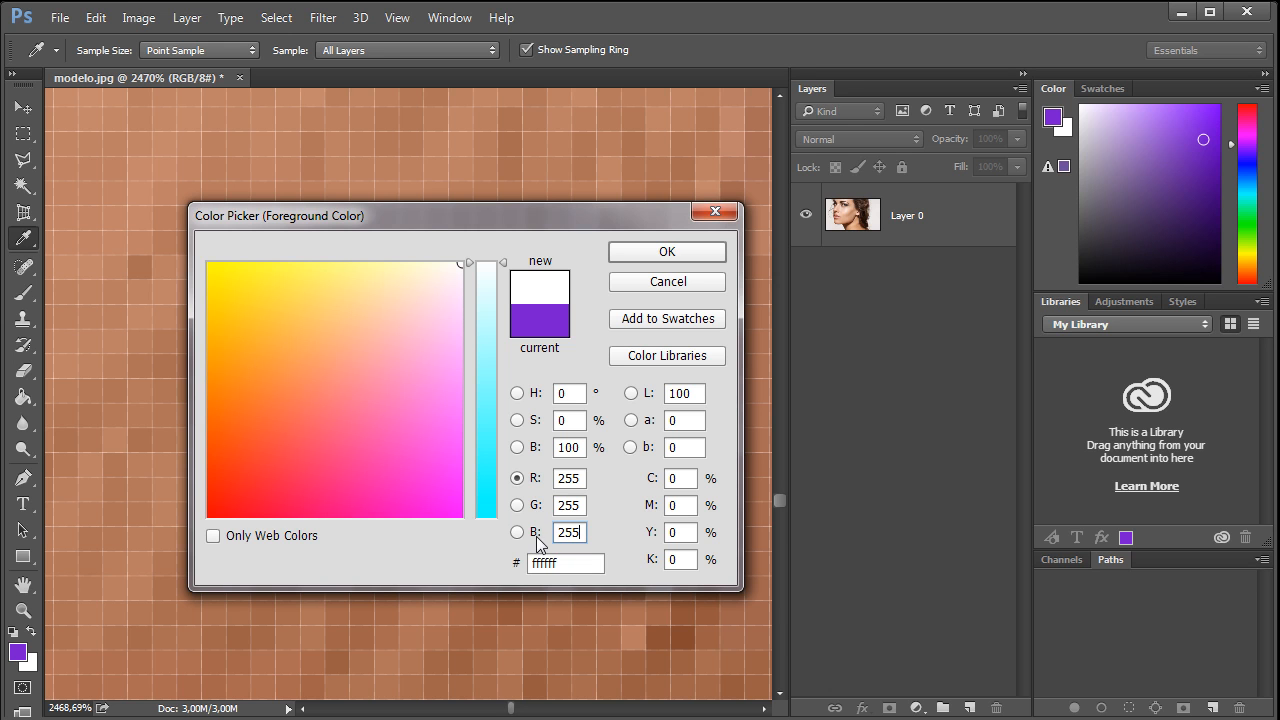
Try a neutral grey with R, G and B at 100, then discard the colour change and return to the Move tool.
{"action": "left_click_drag", "start_coordinate": [582, 479], "coordinate": [558, 482]}
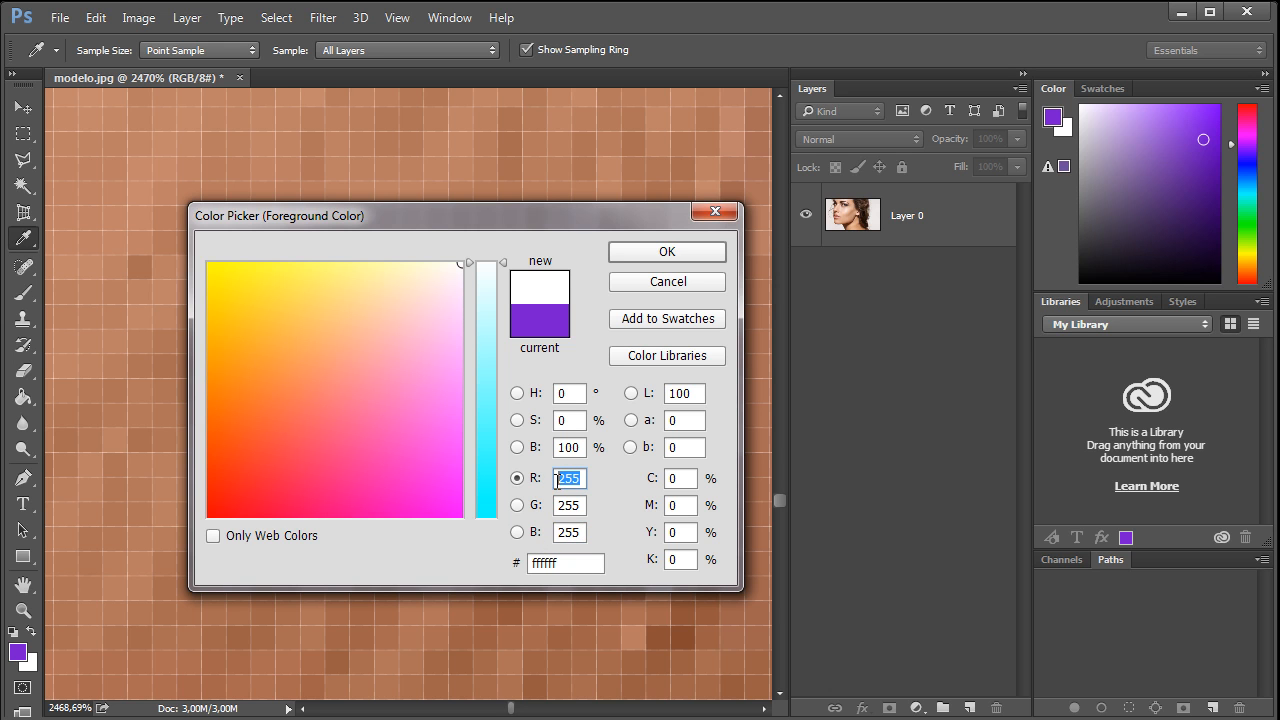
{"action": "type", "text": "100"}
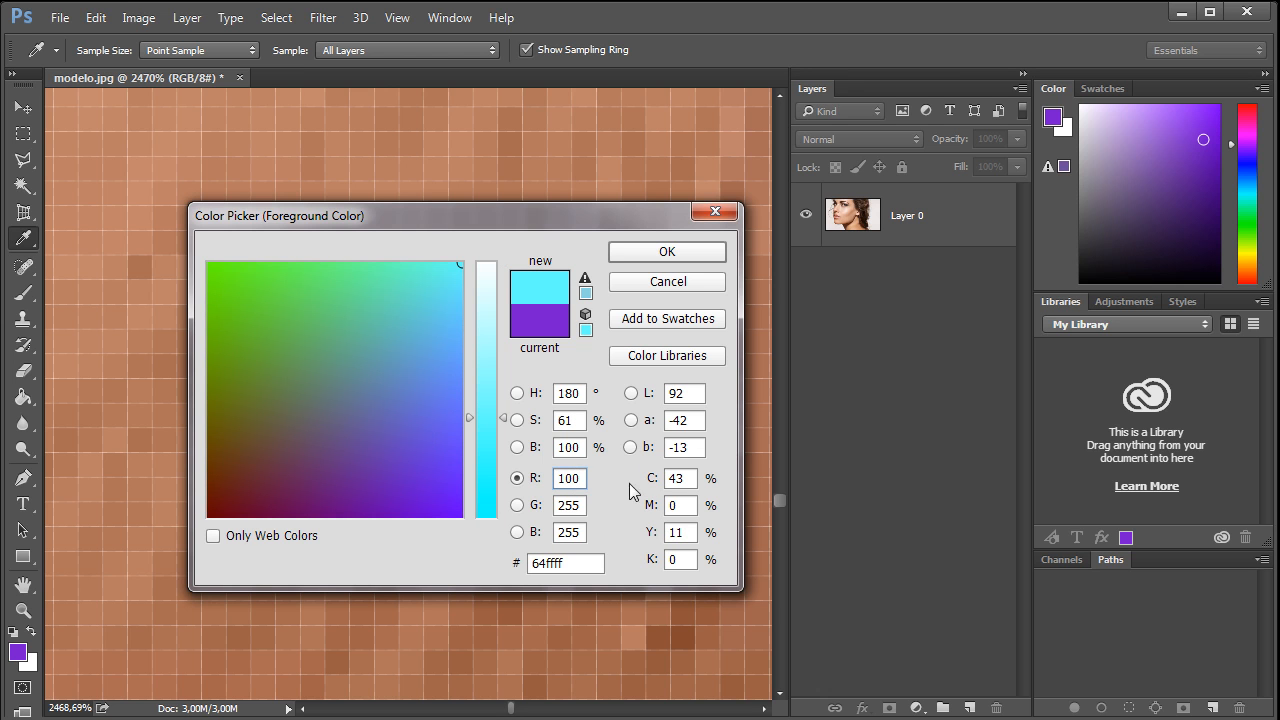
{"action": "double_click", "coordinate": [584, 504]}
{"action": "type", "text": "100"}
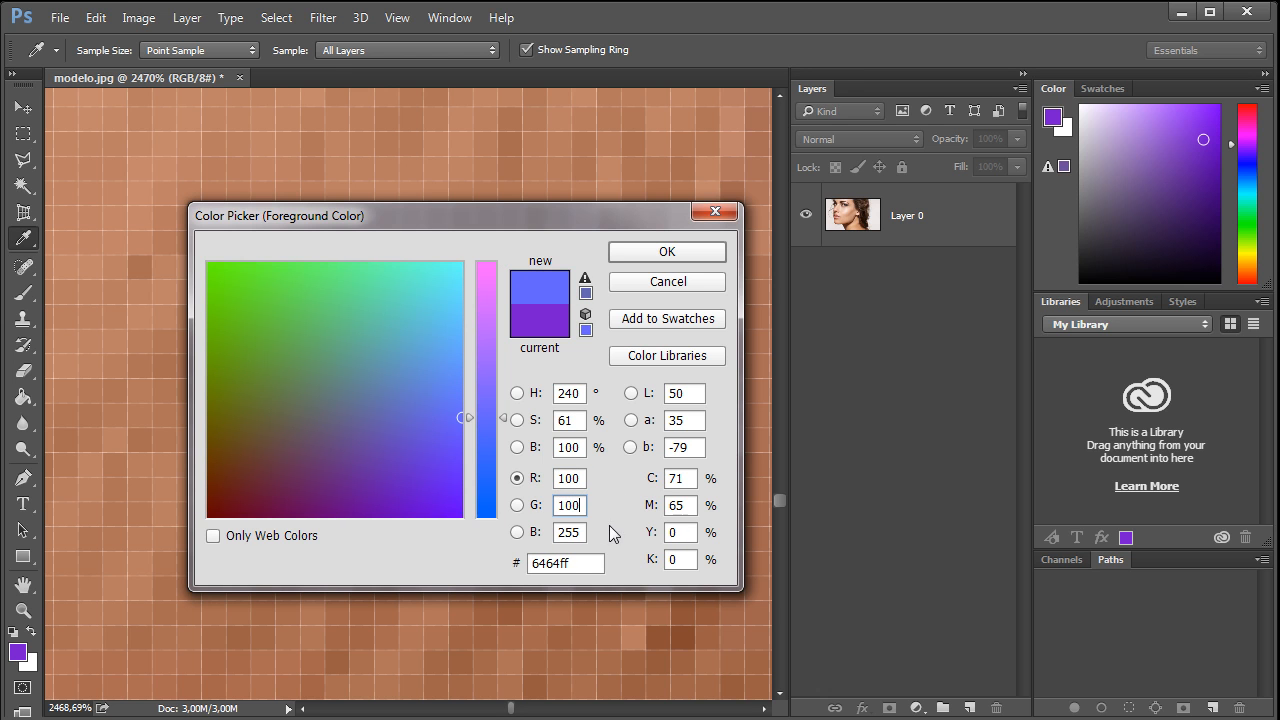
{"action": "double_click", "coordinate": [586, 533]}
{"action": "type", "text": "100"}
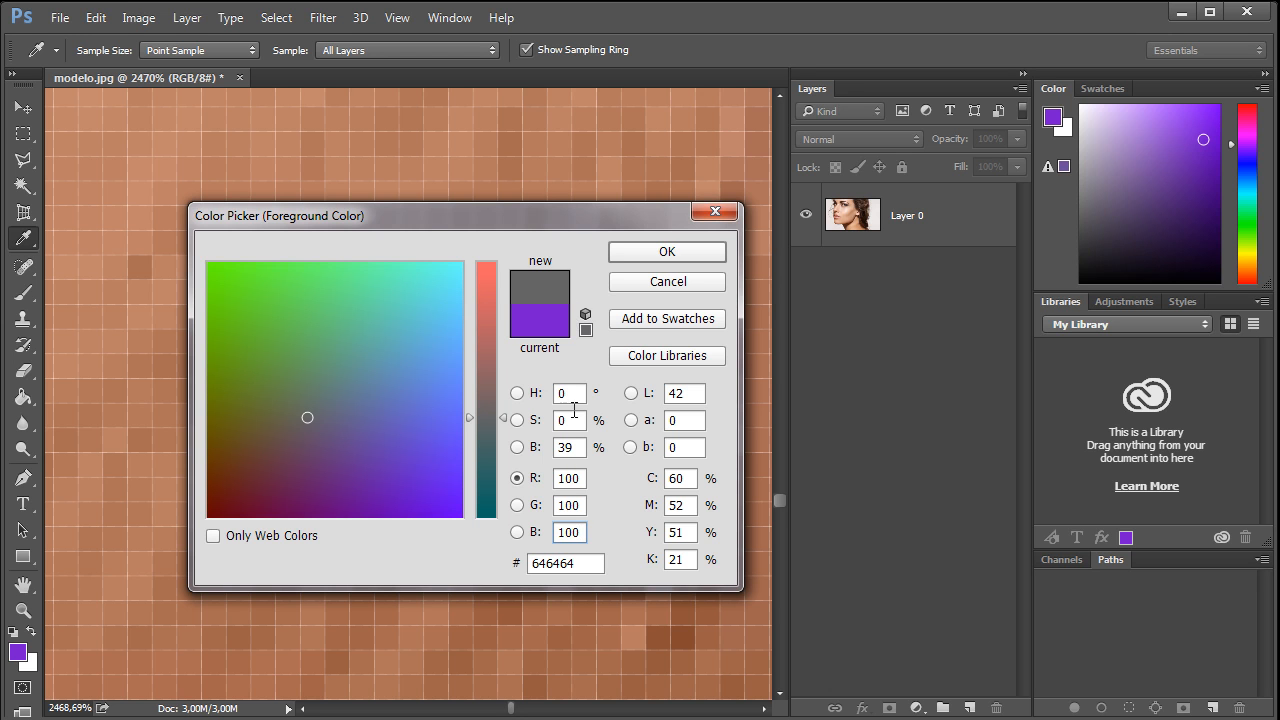
{"action": "left_click", "coordinate": [679, 284]}
{"action": "key", "text": "v"}
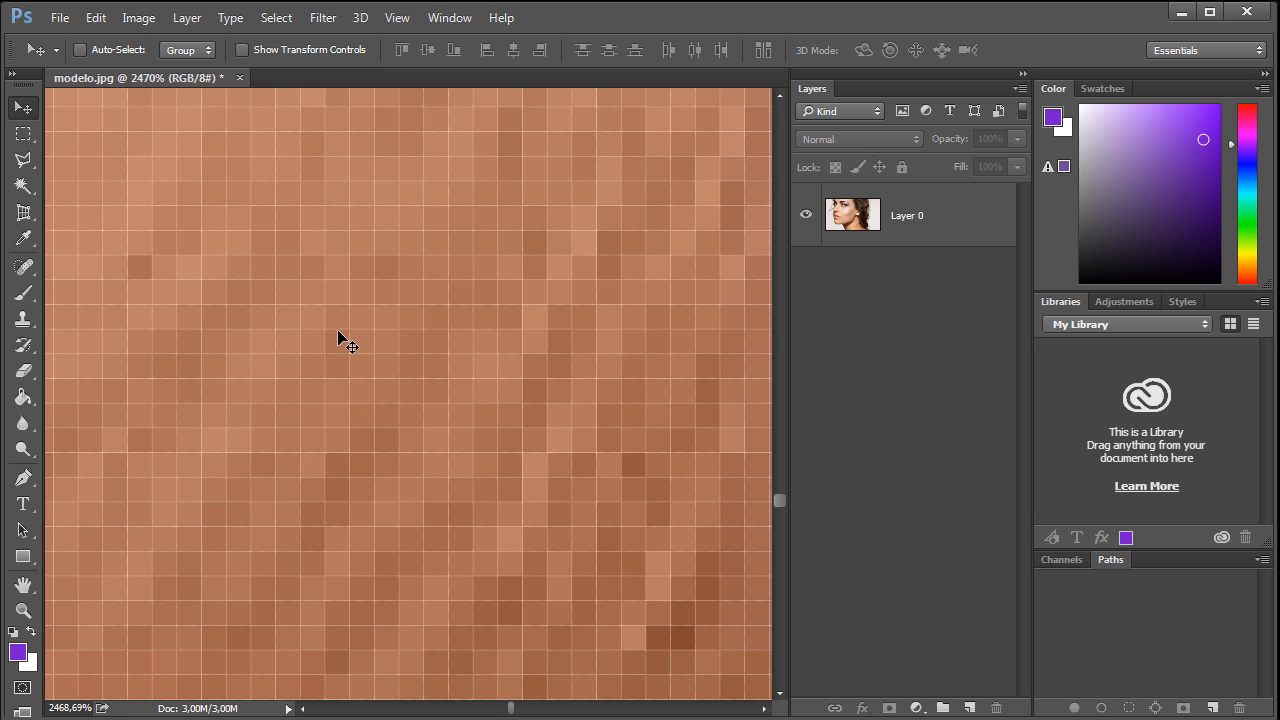
Sample a skin-tone pixel from the photo as the foreground colour and inspect its RGB values in the Color Picker.
{"action": "left_click", "coordinate": [22, 240]}
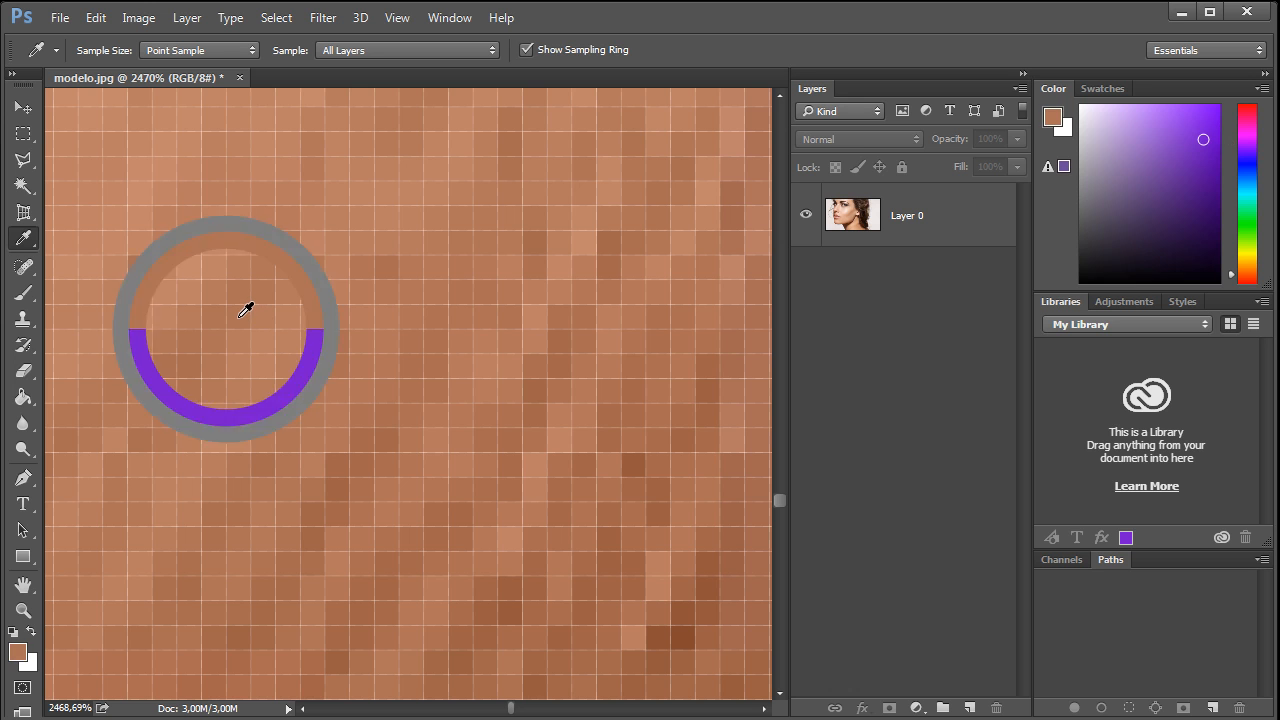
{"action": "left_click", "coordinate": [240, 317]}
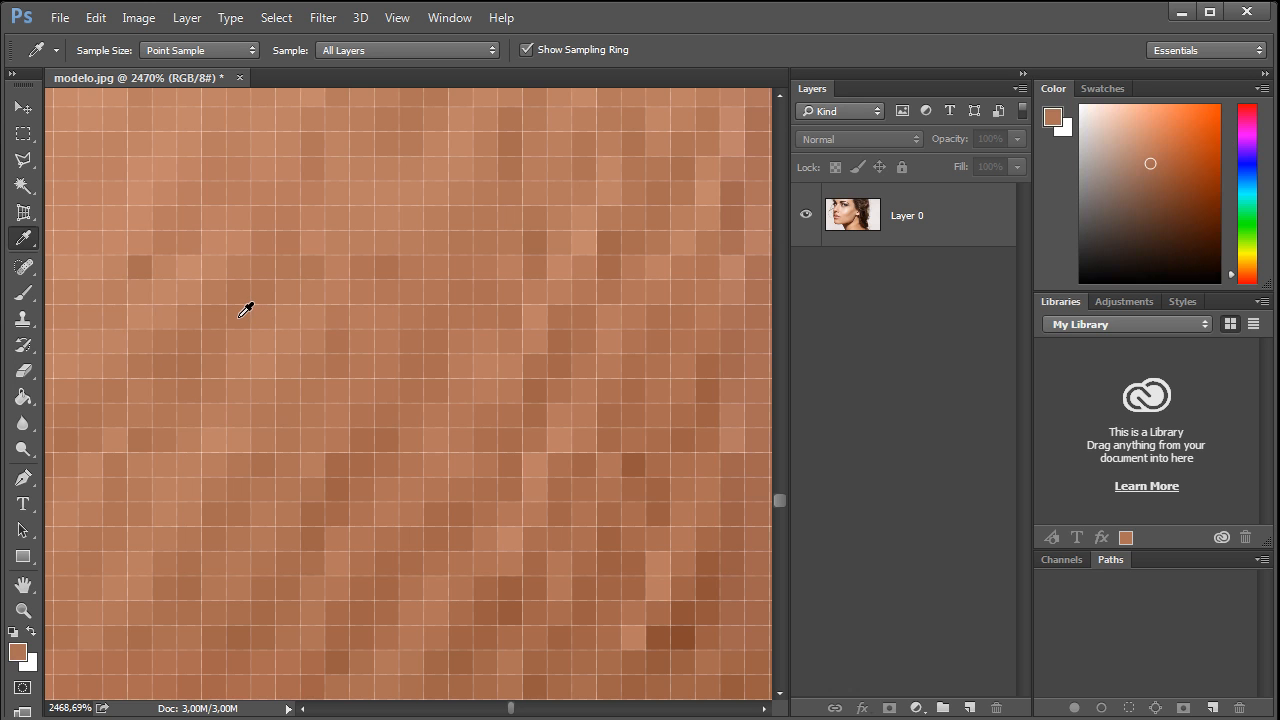
{"action": "left_click", "coordinate": [17, 656]}
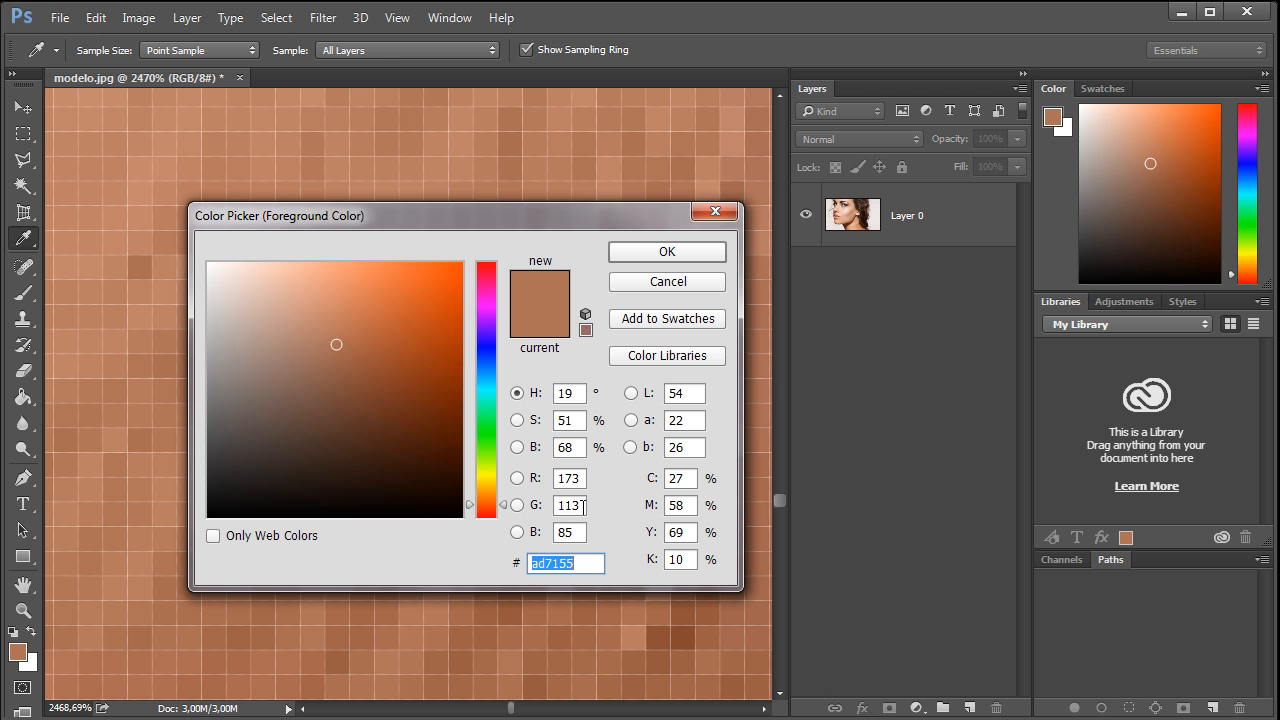
Try pure red as the foreground colour by setting R to 255 and G and B to 0.
{"action": "double_click", "coordinate": [584, 506]}
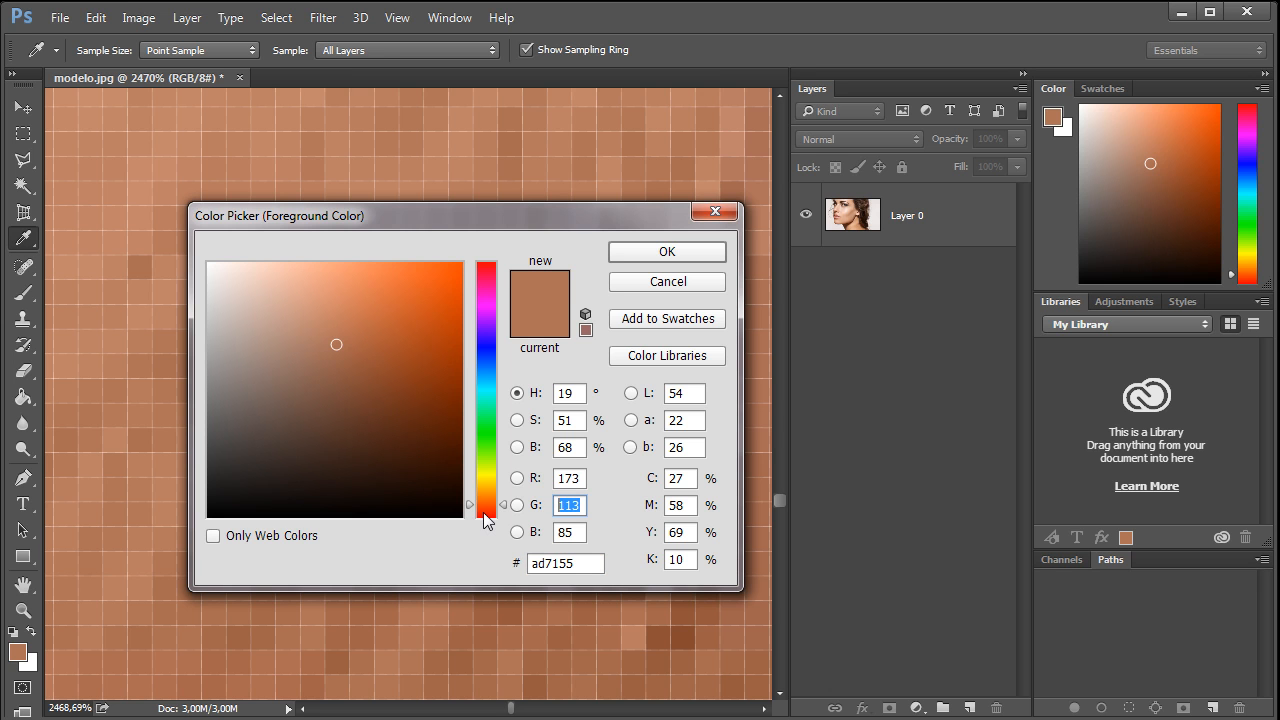
{"action": "type", "text": "0"}
{"action": "key", "text": "Tab"}
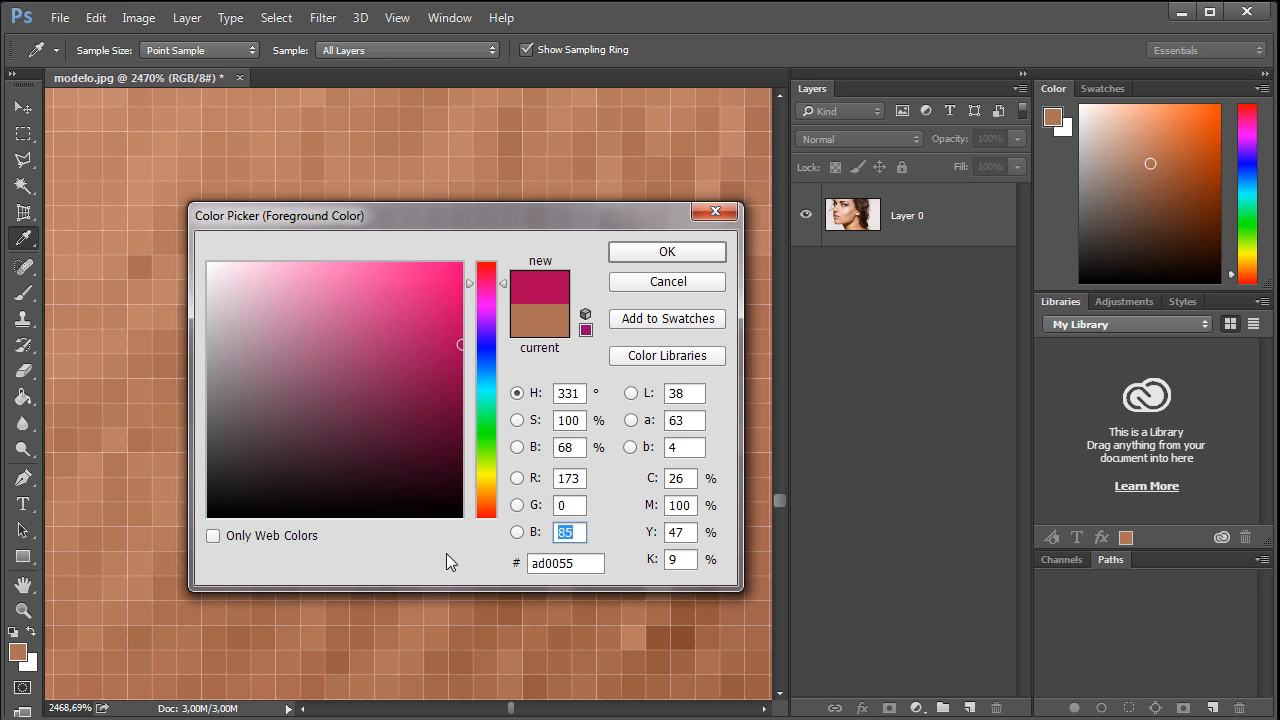
{"action": "type", "text": "0"}
{"action": "double_click", "coordinate": [572, 479]}
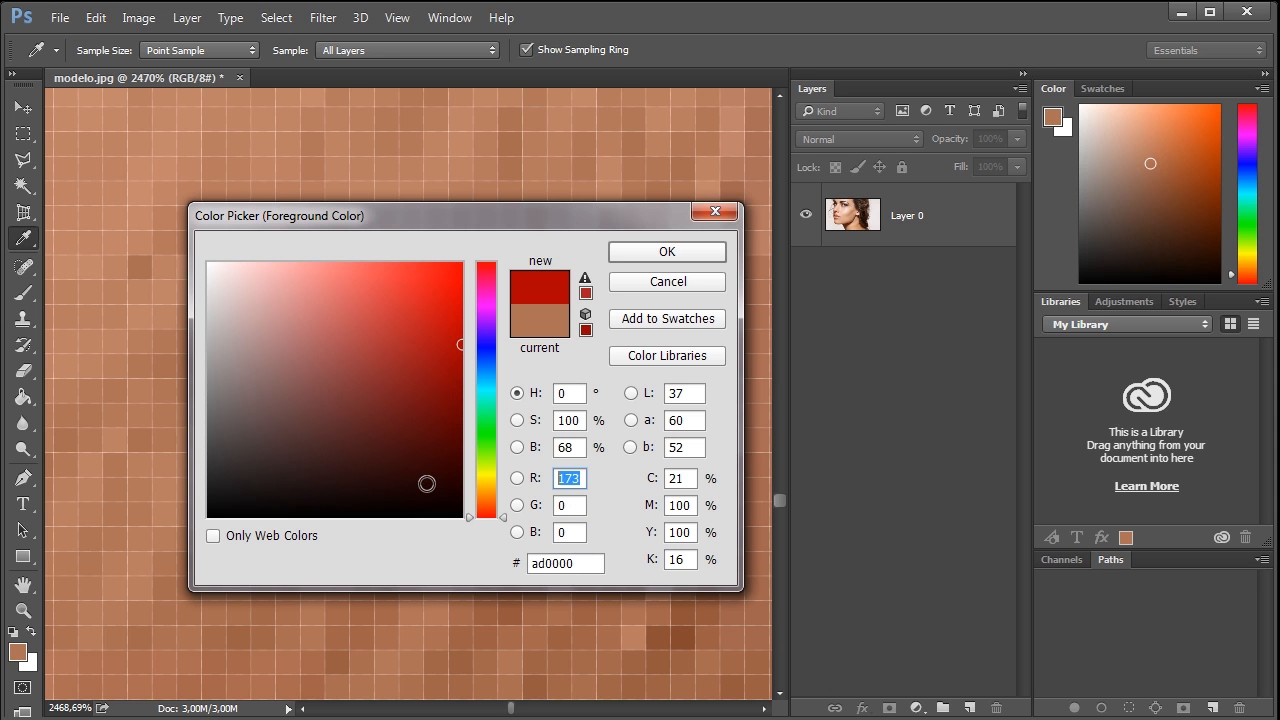
{"action": "type", "text": "255"}
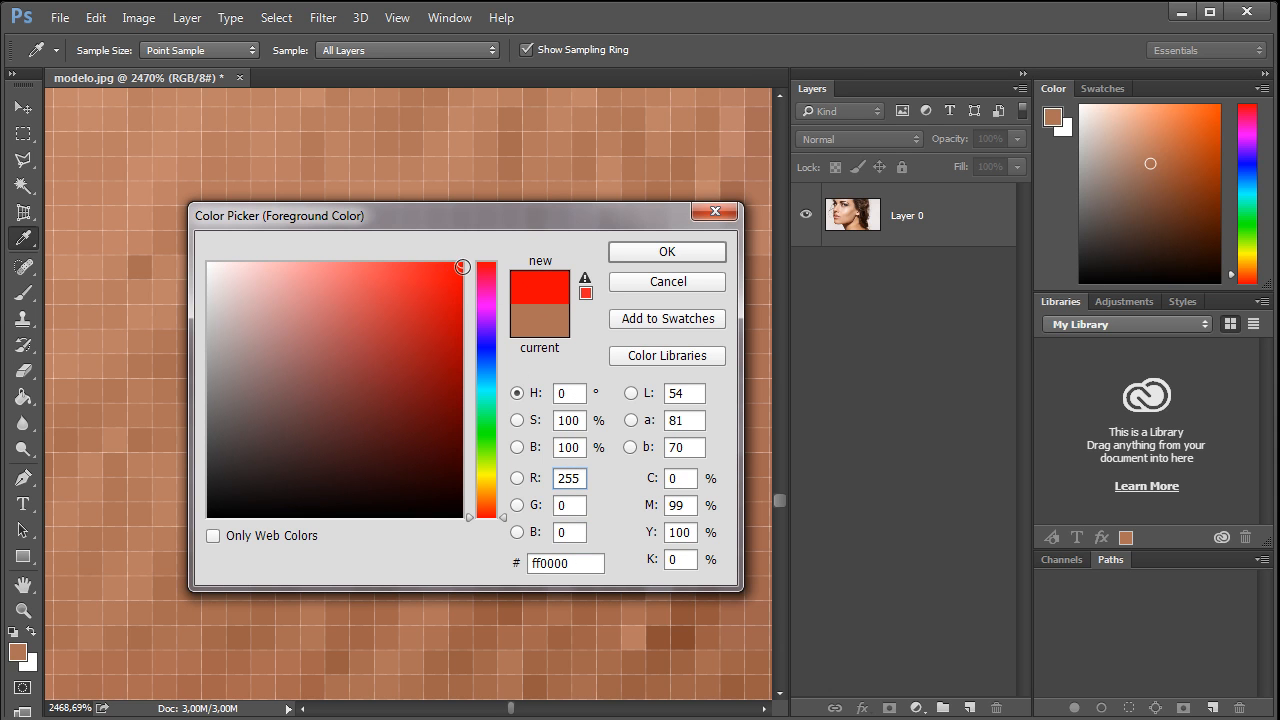
Try pure green as the foreground colour by setting R to 0 and G to 255.
{"action": "double_click", "coordinate": [583, 479]}
{"action": "type", "text": "0"}
{"action": "double_click", "coordinate": [584, 504]}
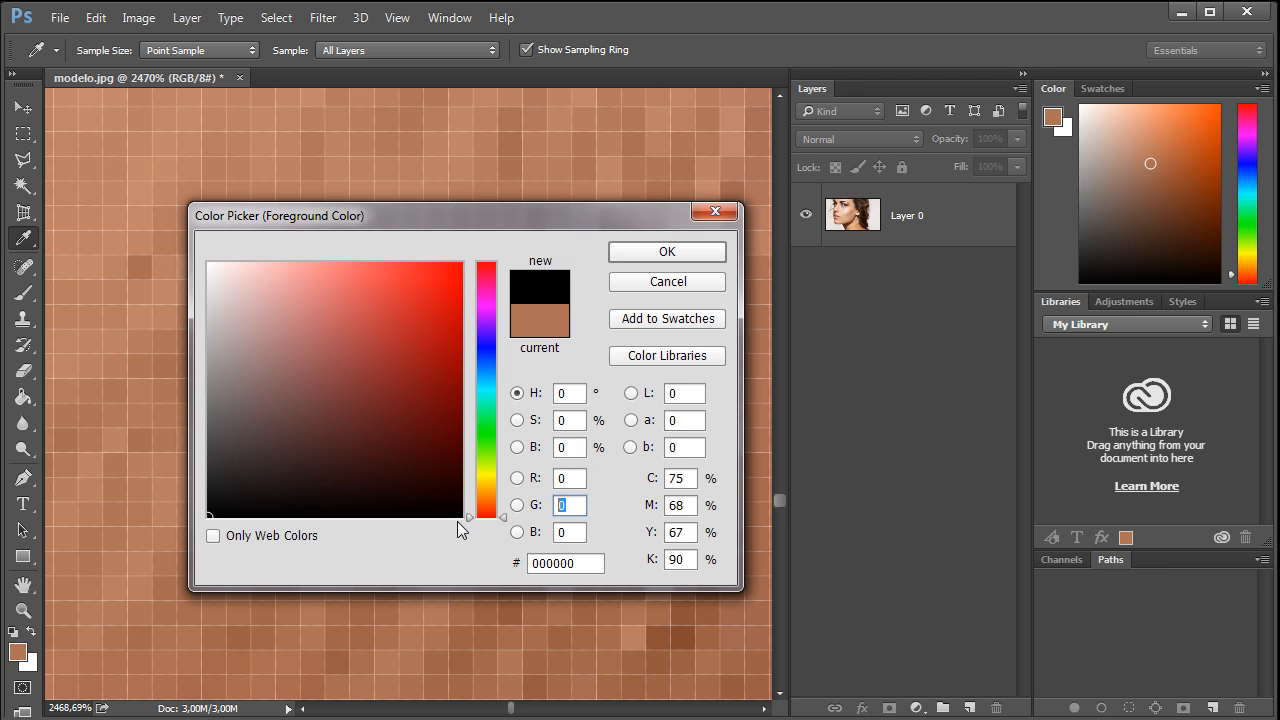
{"action": "type", "text": "1"}
{"action": "type", "text": "255"}
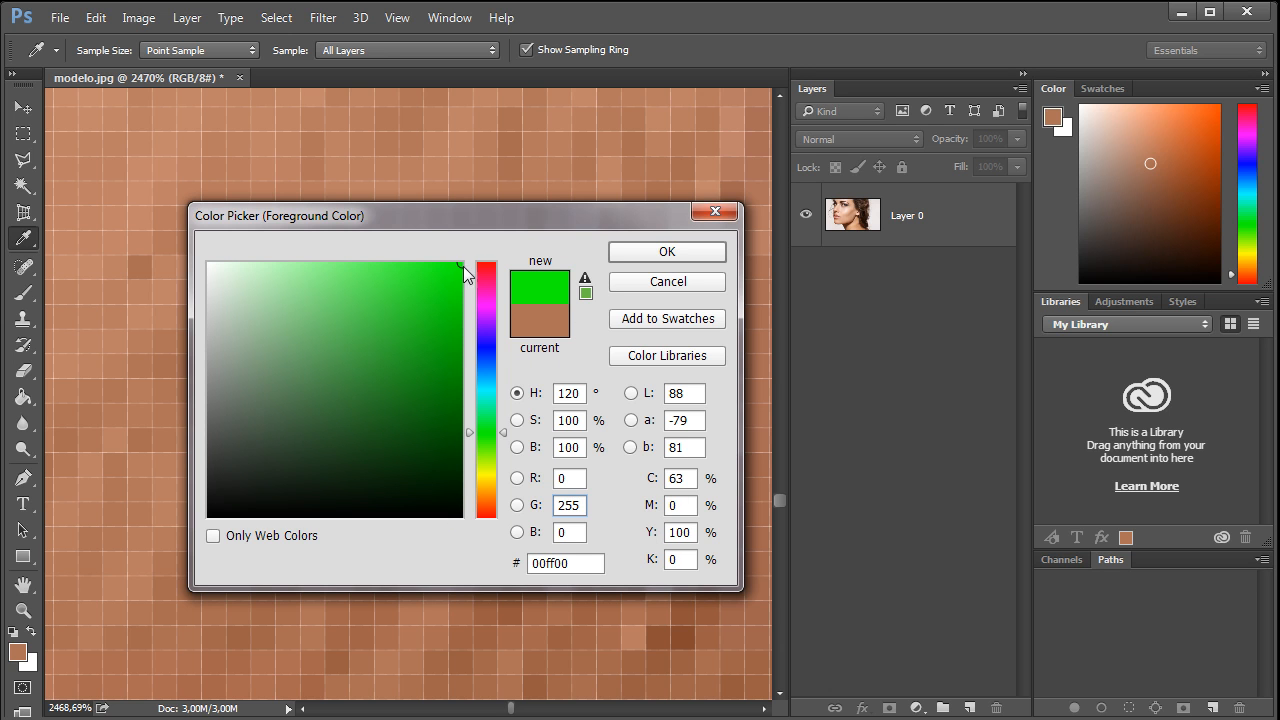
Try pure blue by setting G to 0 and B to 255, then discard the foreground colour change.
{"action": "double_click", "coordinate": [564, 504]}
{"action": "type", "text": "0"}
{"action": "double_click", "coordinate": [570, 530]}
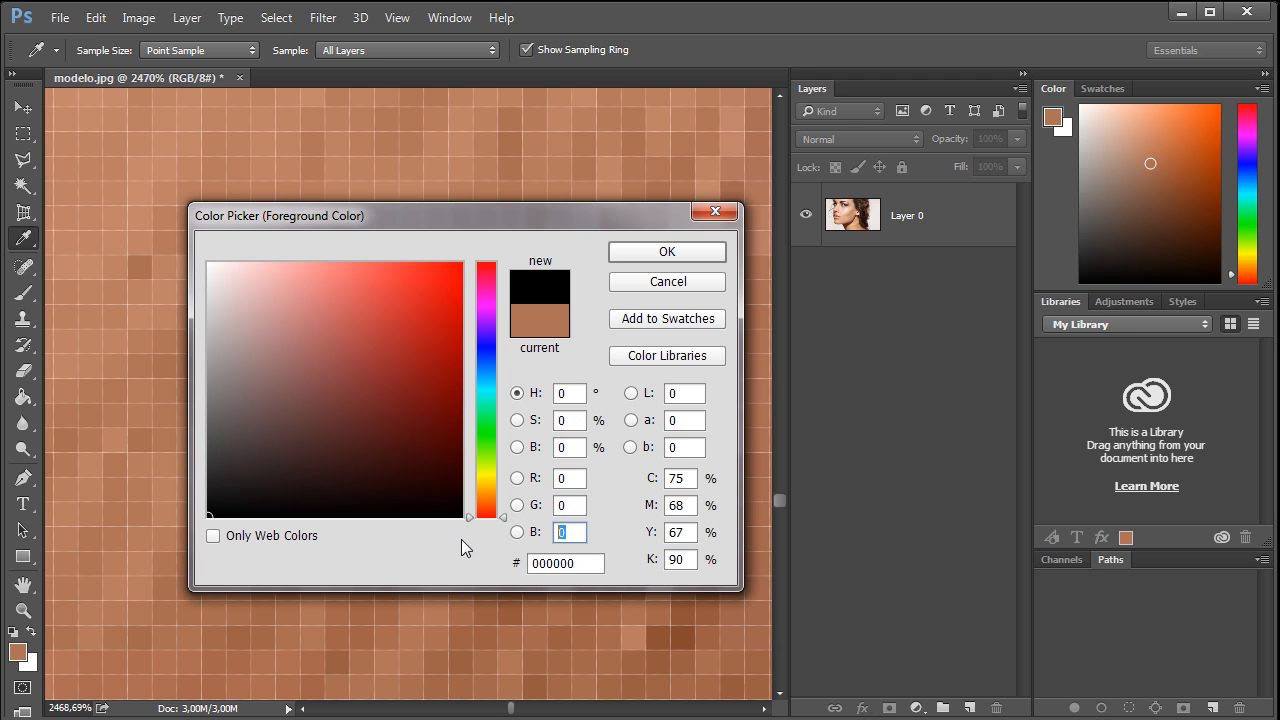
{"action": "type", "text": "255"}
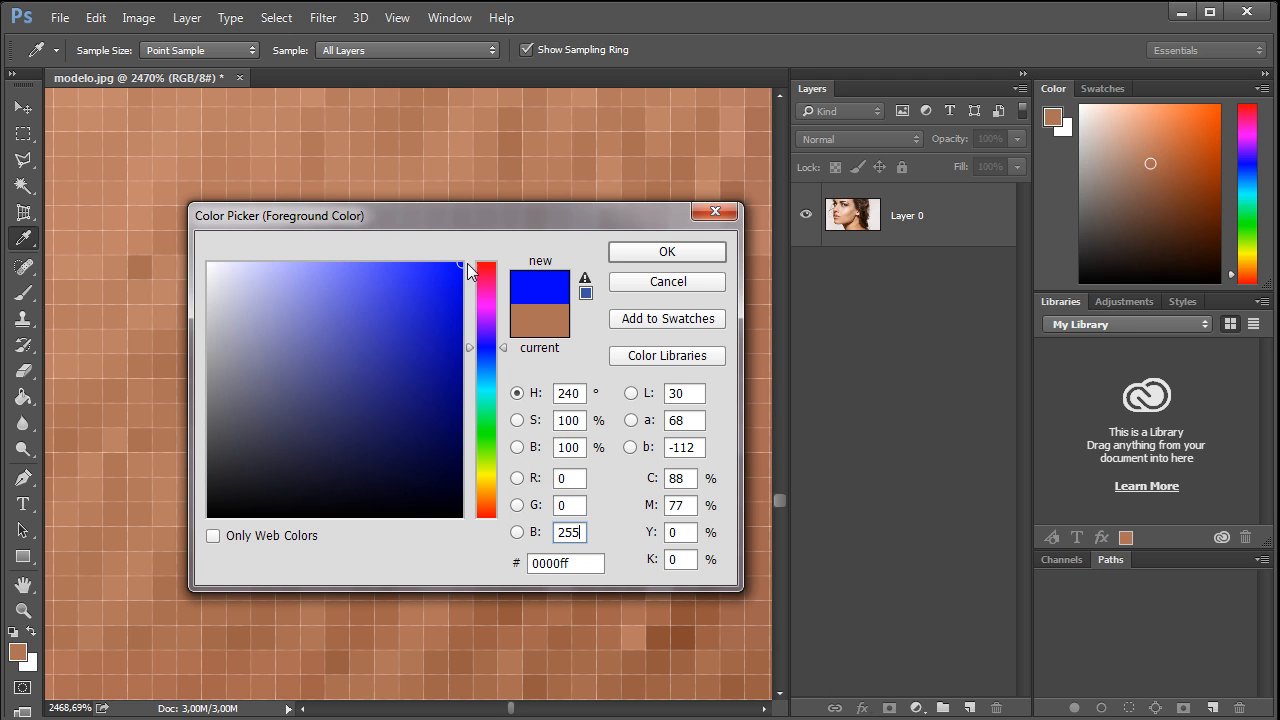
{"action": "left_click", "coordinate": [675, 290]}
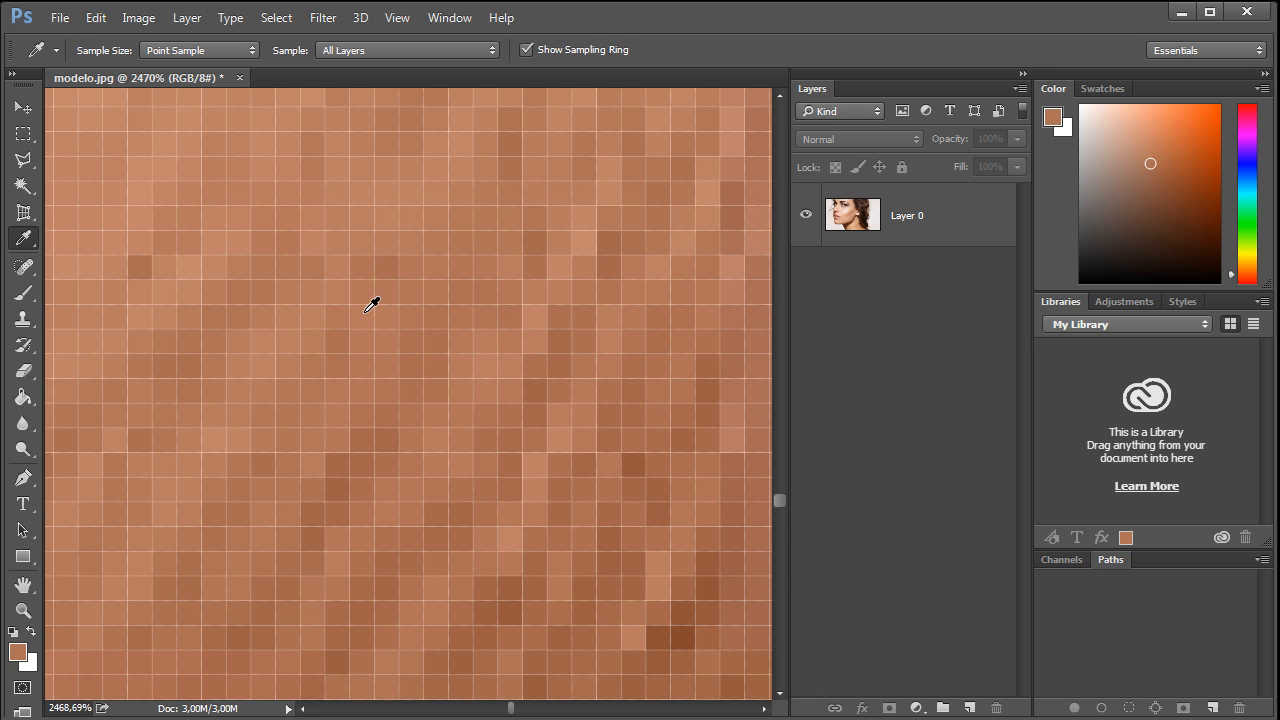
Bring the whole portrait into view and reset the Essentials workspace to its default layout.
{"action": "scroll", "coordinate": [371, 305], "scroll_direction": "down", "scroll_amount": 10}
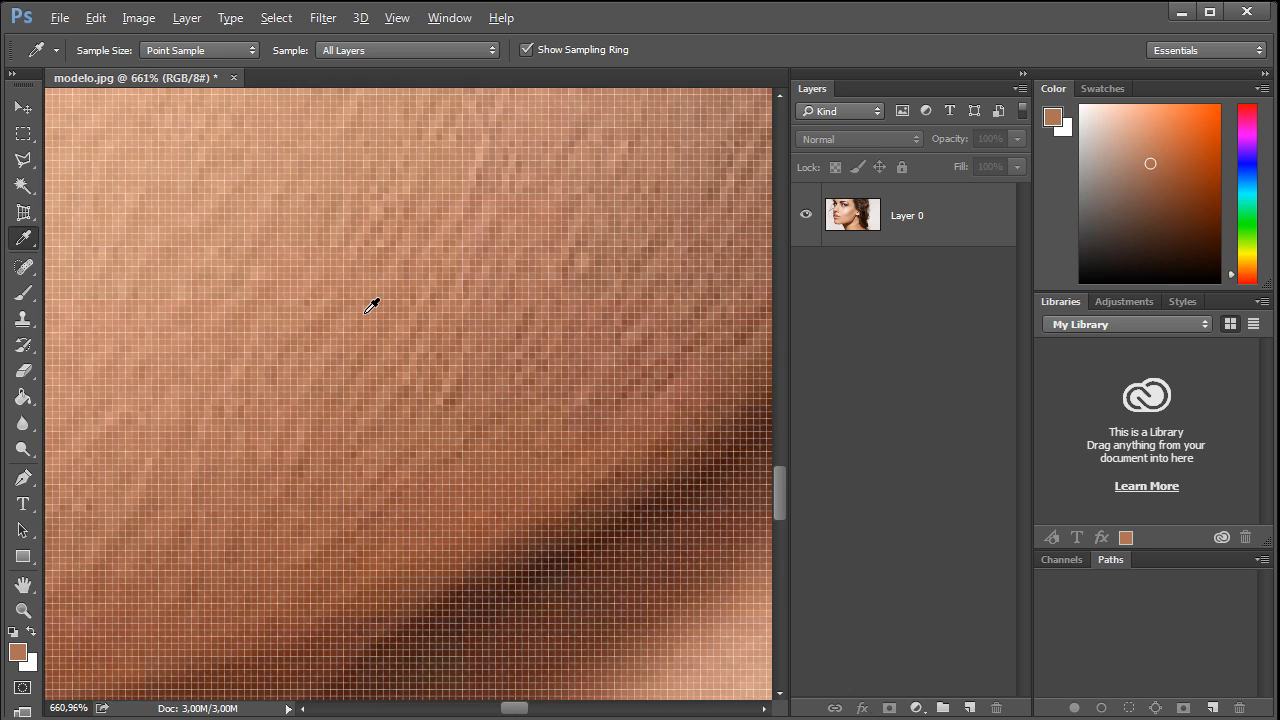
{"action": "scroll", "coordinate": [371, 305], "scroll_direction": "down", "scroll_amount": 6}
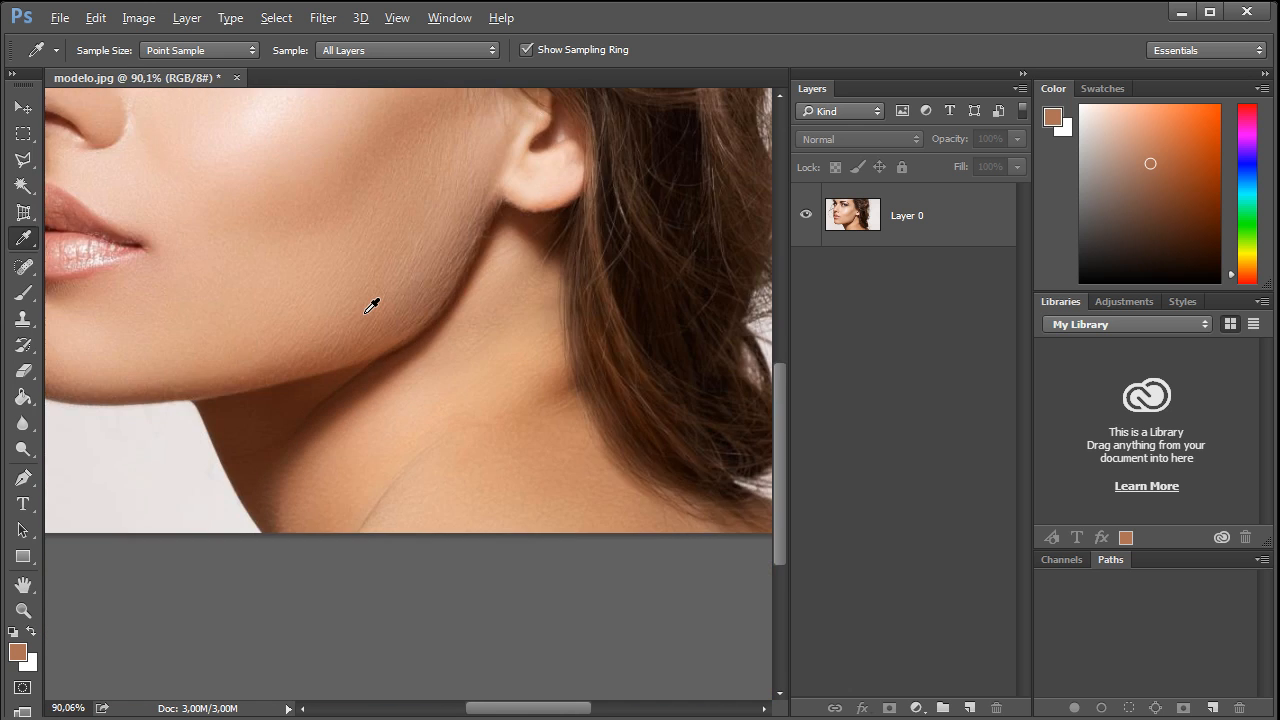
{"action": "scroll", "coordinate": [371, 305], "scroll_direction": "down", "scroll_amount": 1}
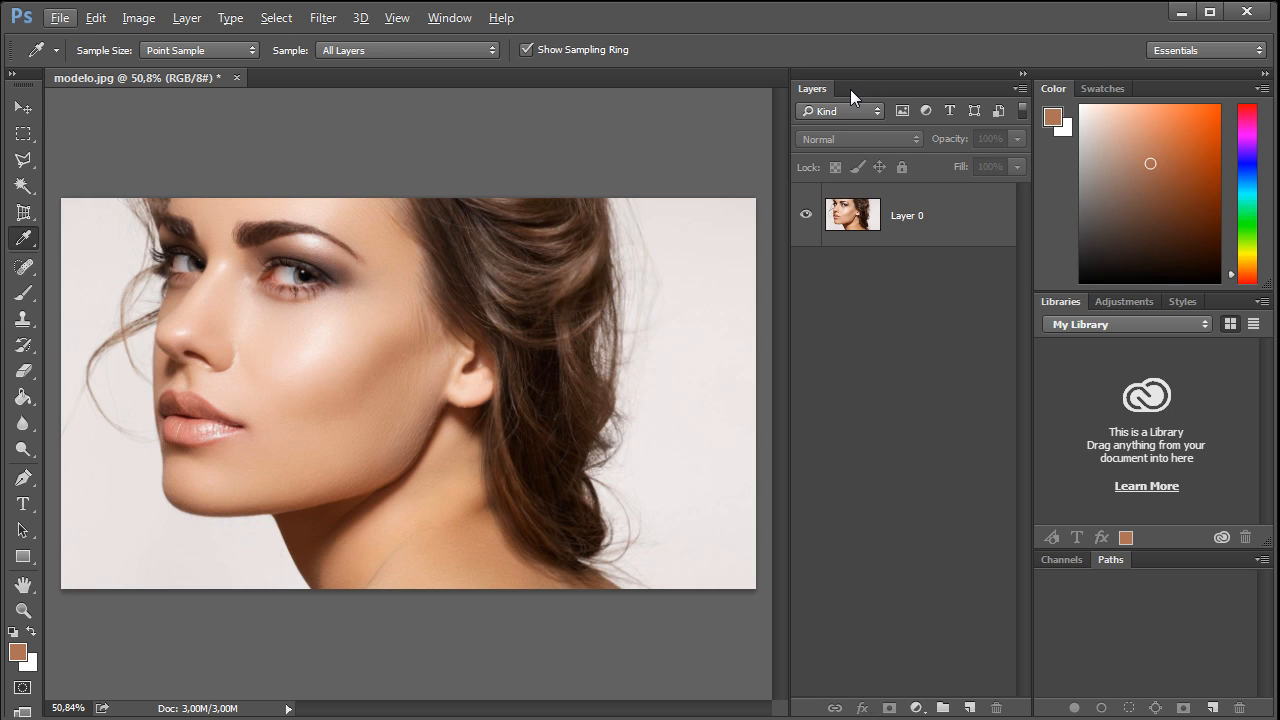
{"action": "left_click", "coordinate": [1215, 47]}
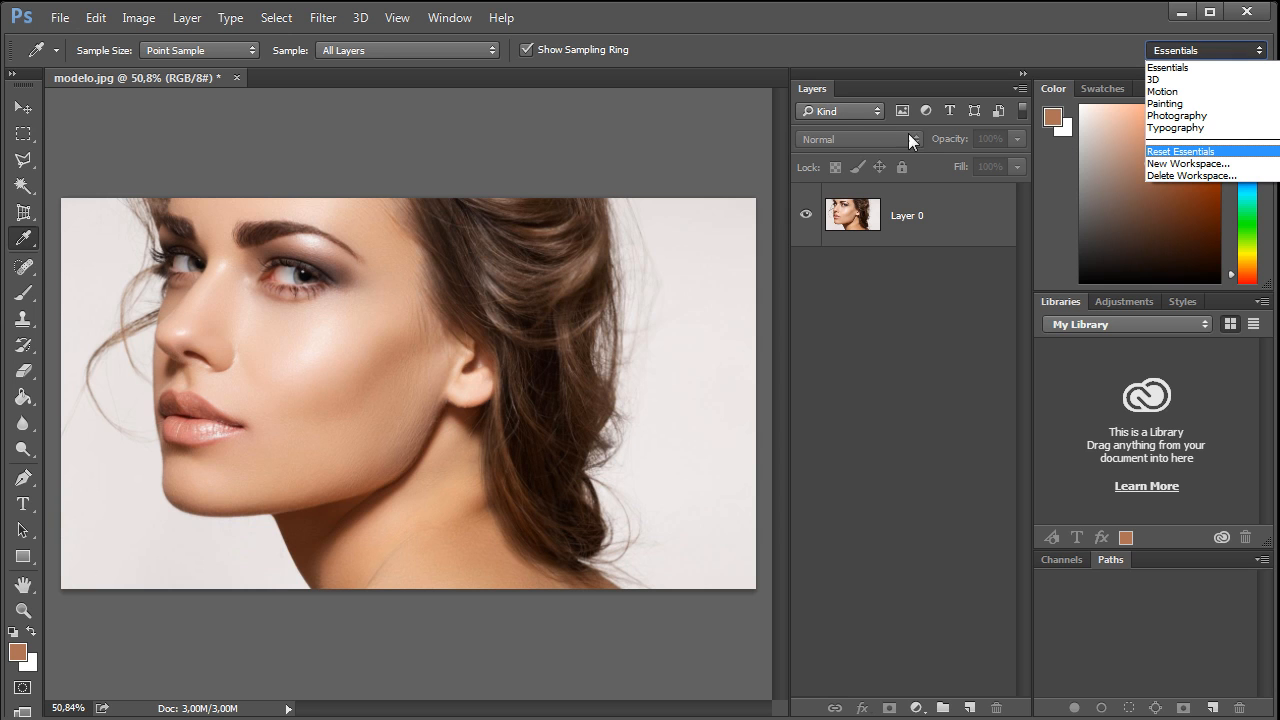
{"action": "left_click", "coordinate": [1176, 151]}
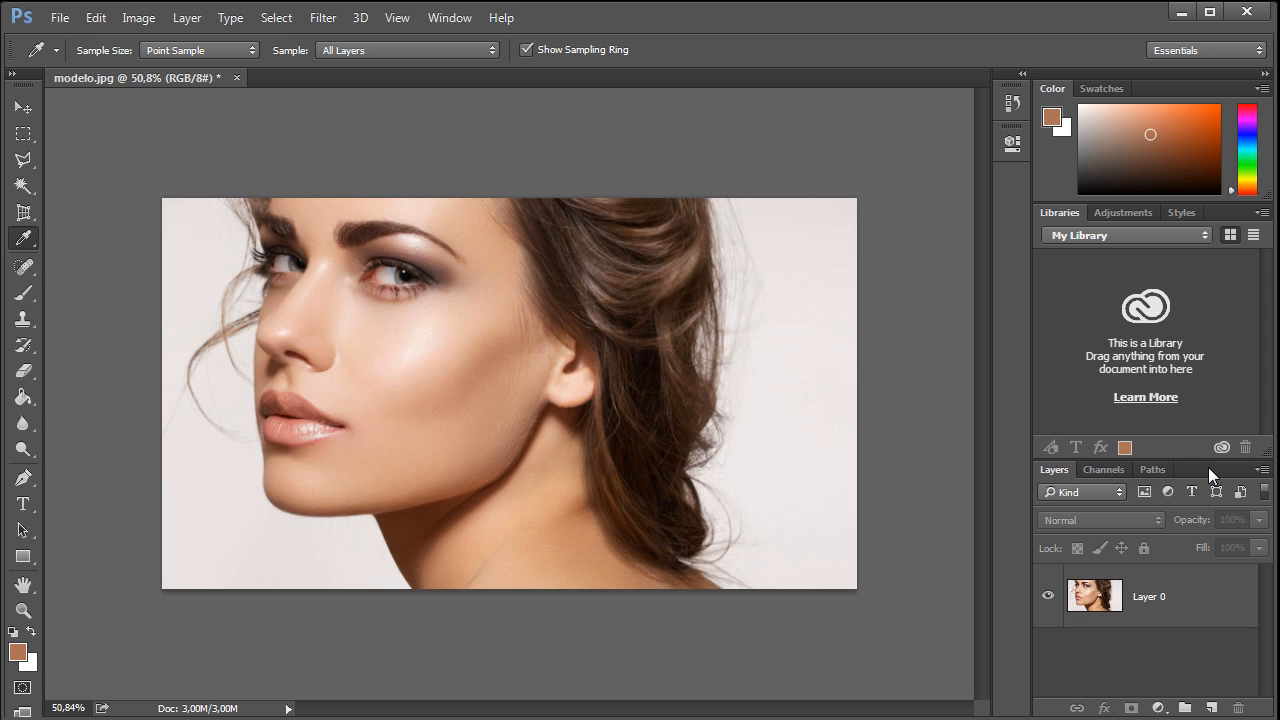
View the portrait's Red, Green and Blue channels one at a time, then return to the RGB composite.
{"action": "left_click", "coordinate": [1109, 472]}
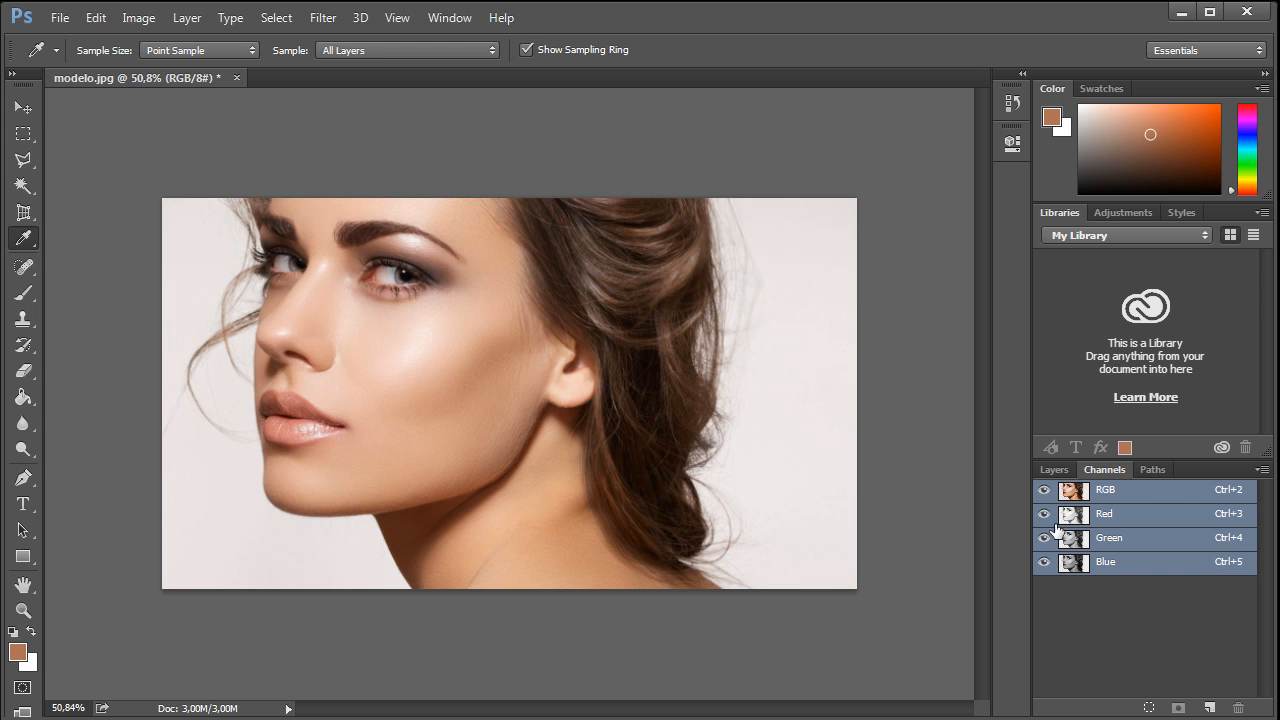
{"action": "left_click", "coordinate": [1170, 521]}
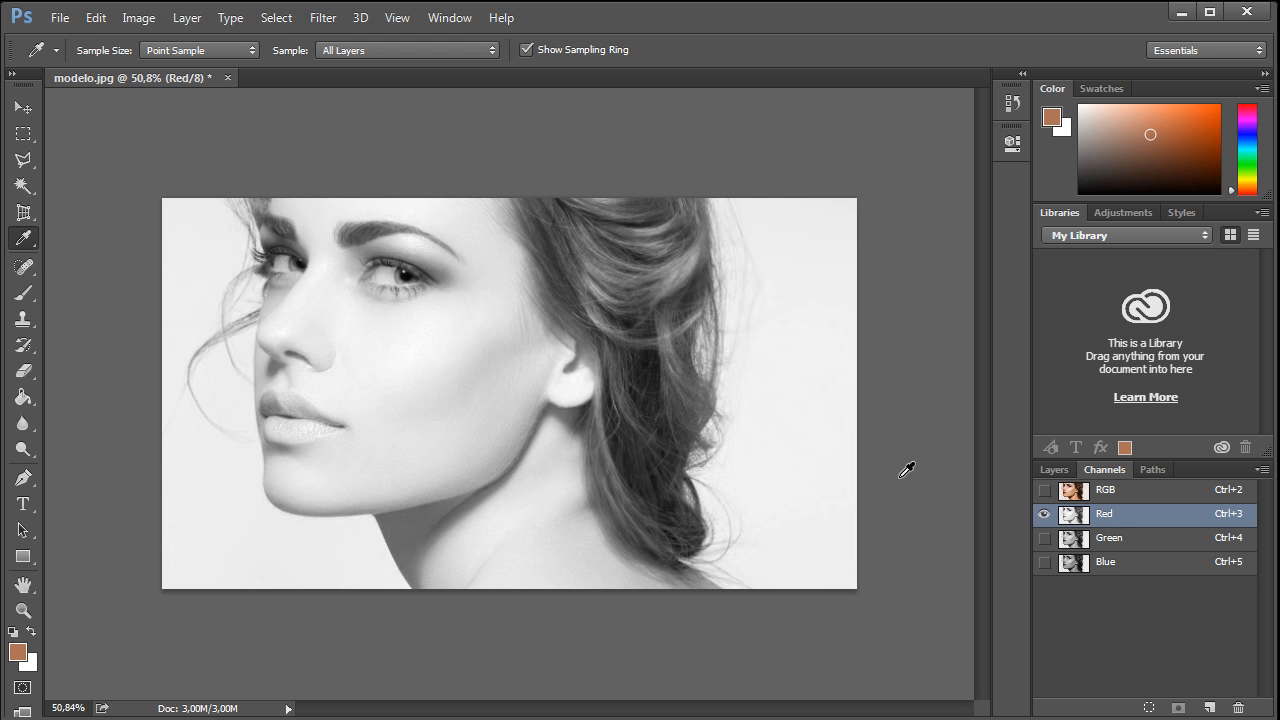
{"action": "left_click", "coordinate": [1133, 543]}
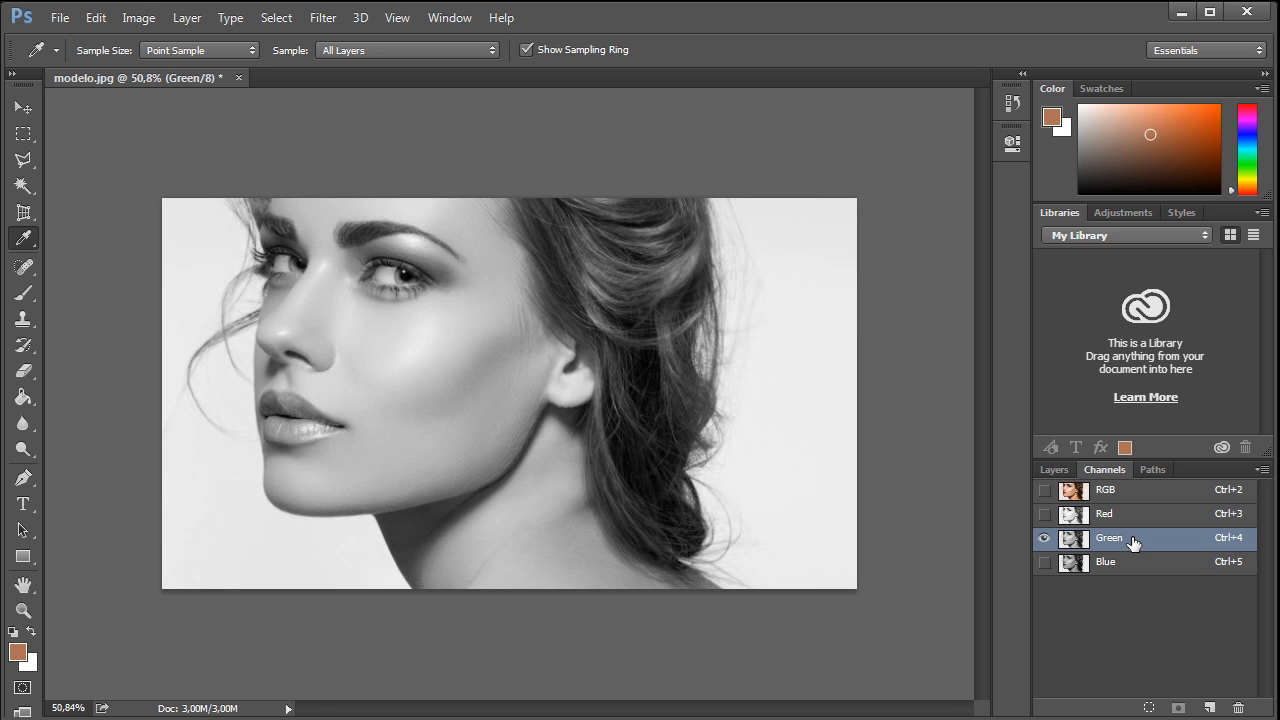
{"action": "left_click", "coordinate": [1130, 568]}
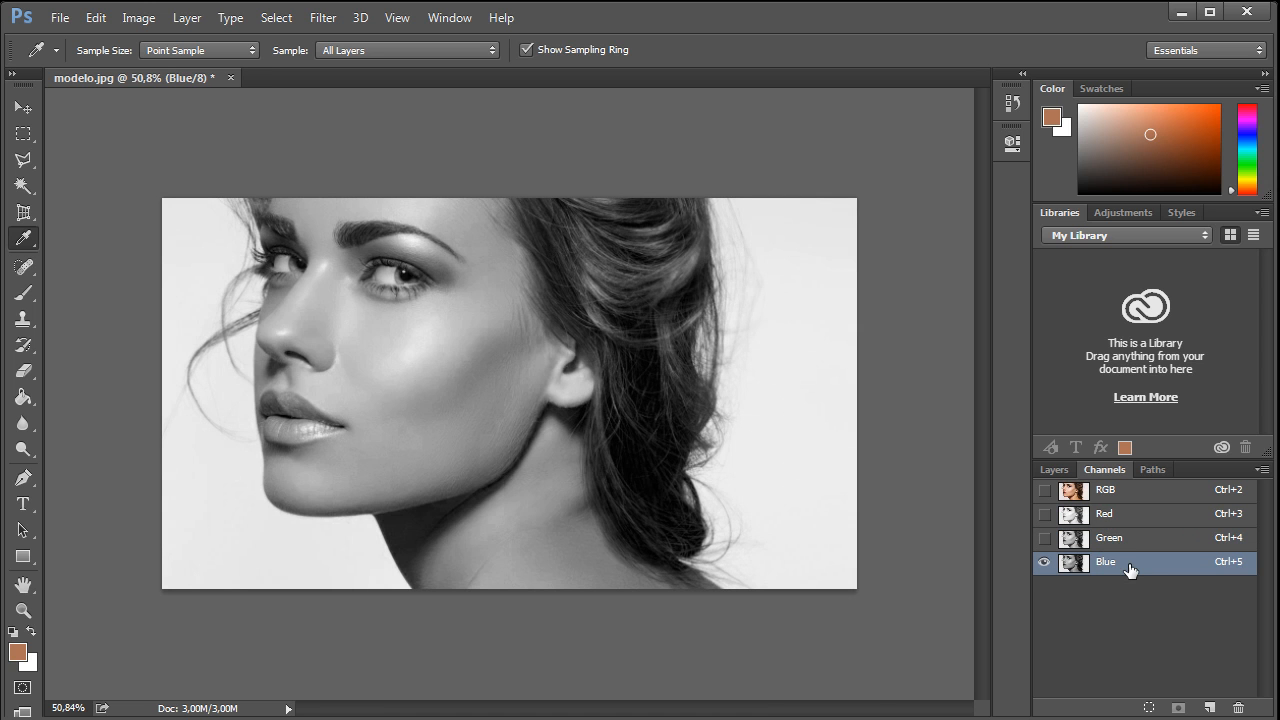
{"action": "left_click", "coordinate": [1129, 497]}
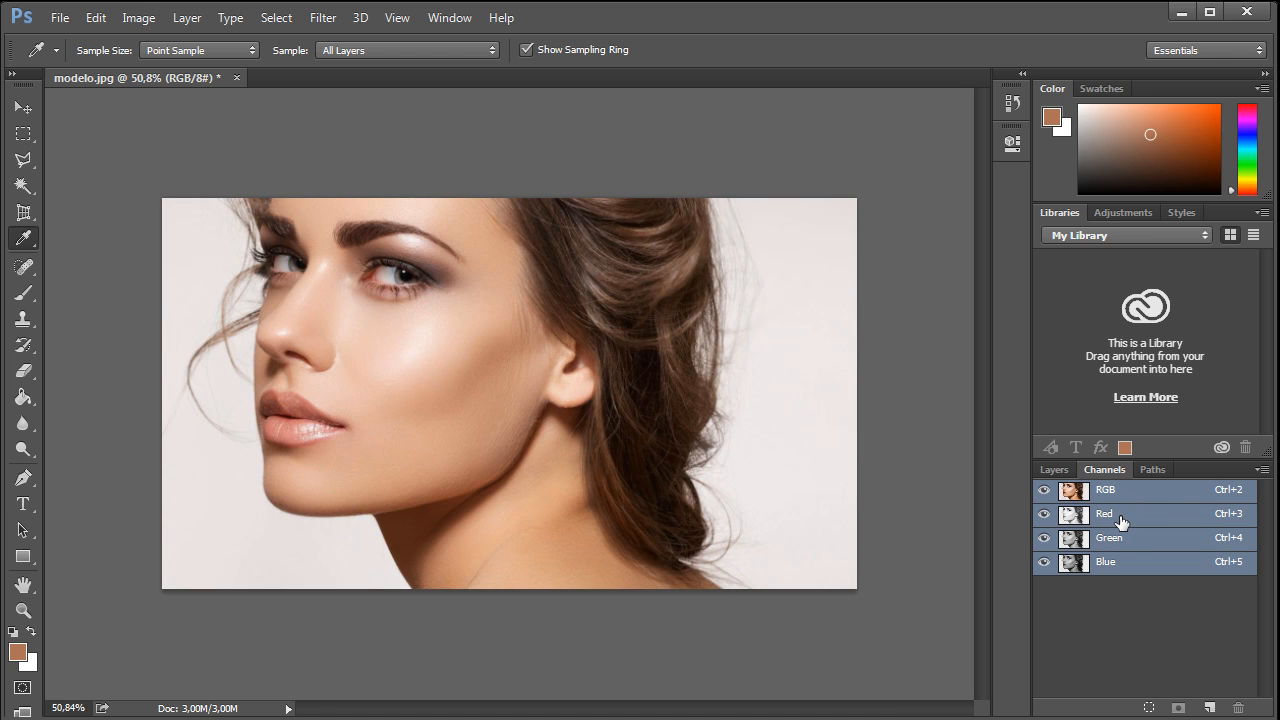
Examine the grey tones of the face in the Red, Green and Blue channels in turn once more.
{"action": "left_click", "coordinate": [1121, 522]}
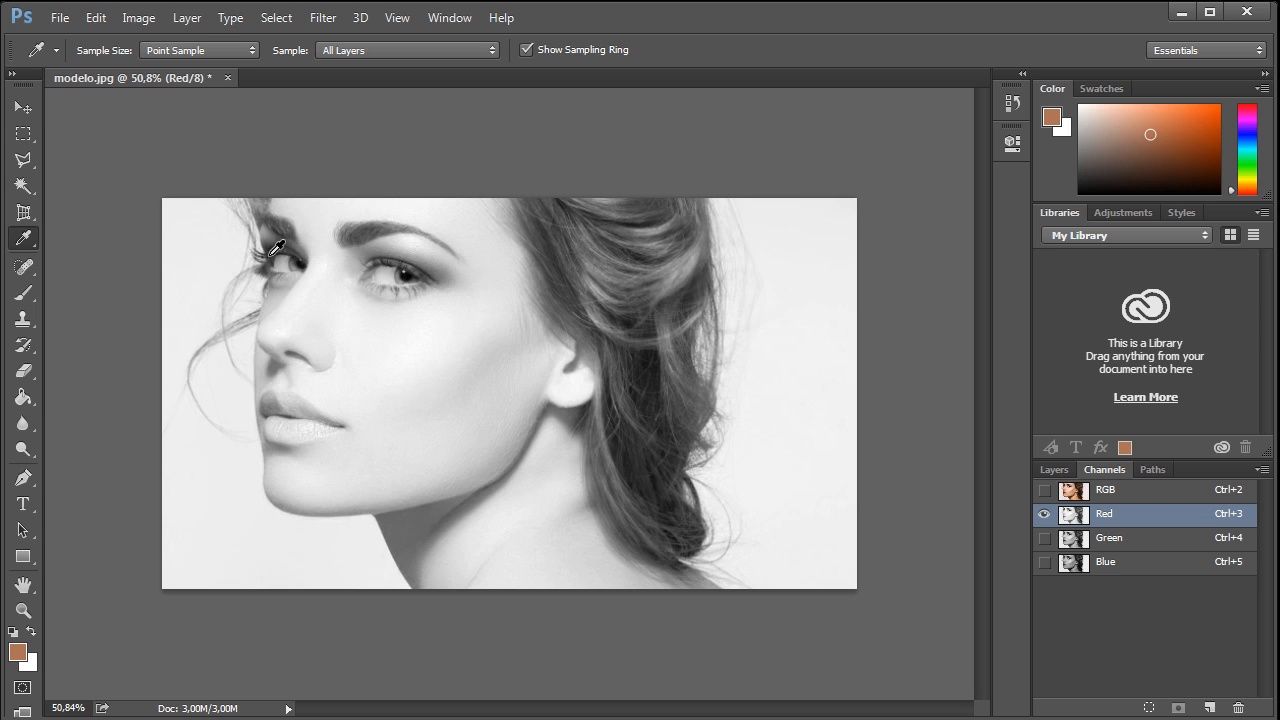
{"action": "left_click", "coordinate": [1158, 542]}
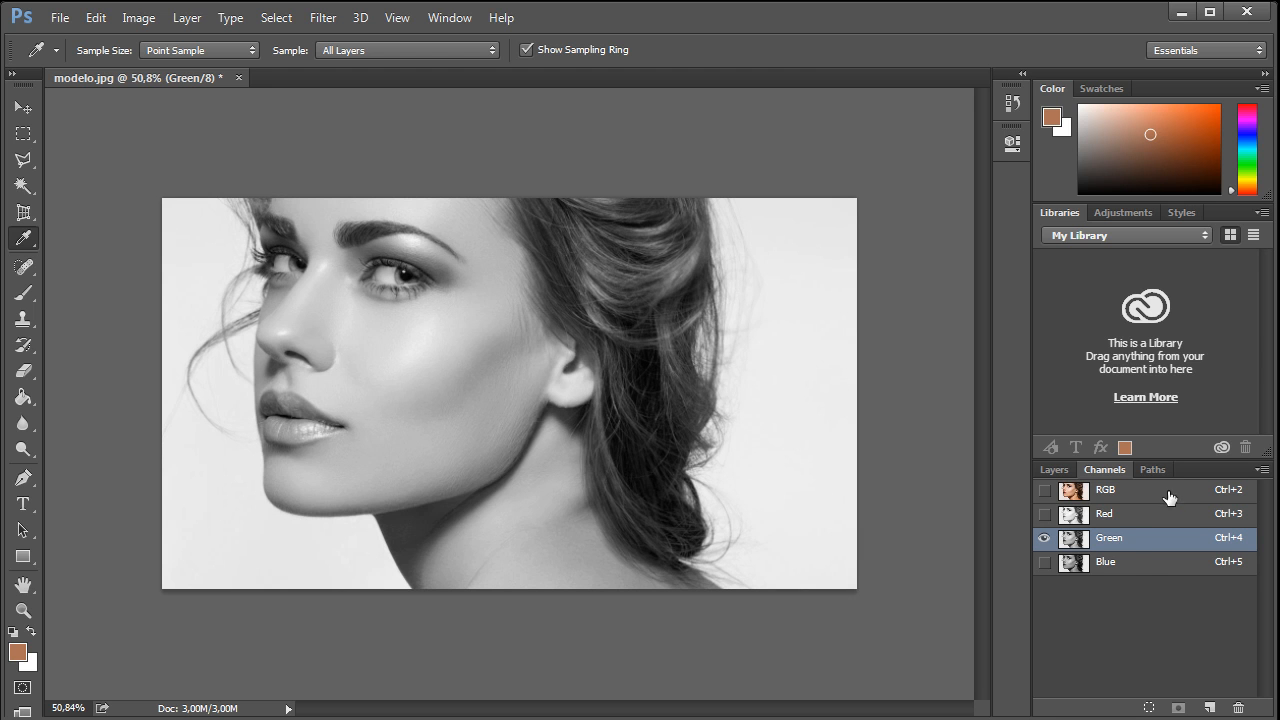
{"action": "left_click", "coordinate": [1124, 566]}
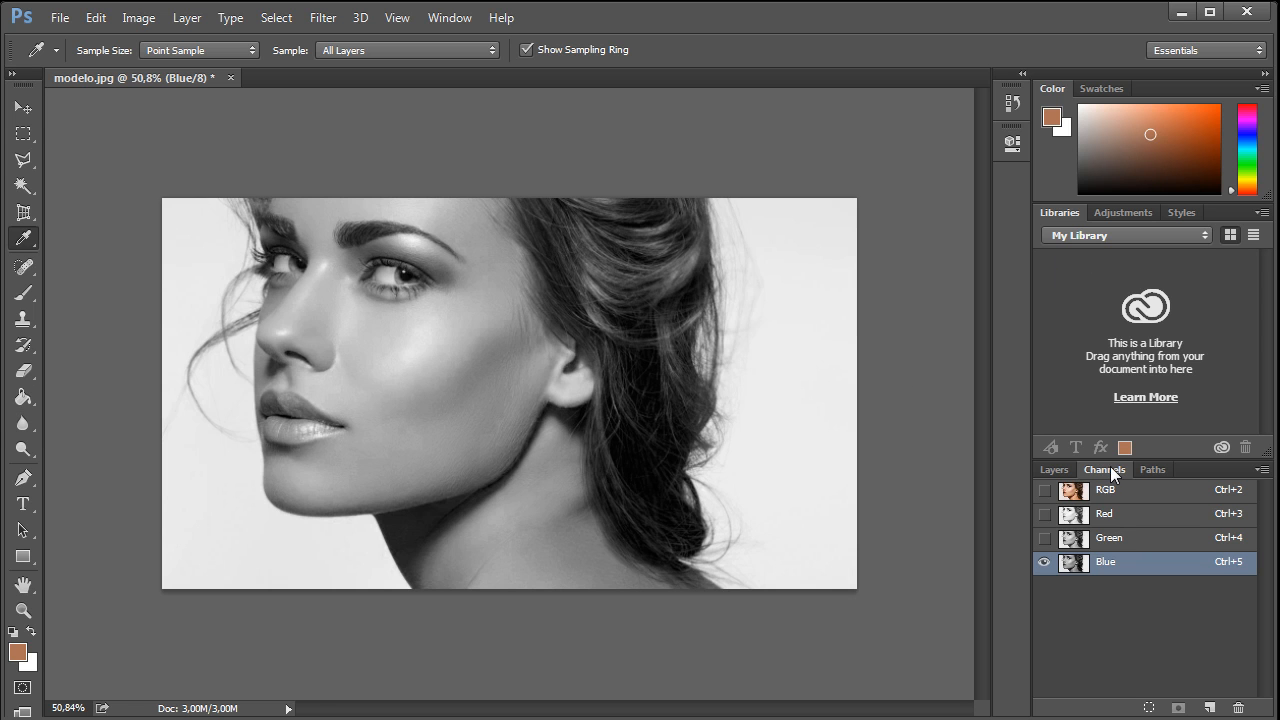
Add a new empty layer above the photo and select a full-width horizontal strip near the image's lower edge.
{"action": "left_click", "coordinate": [1055, 470]}
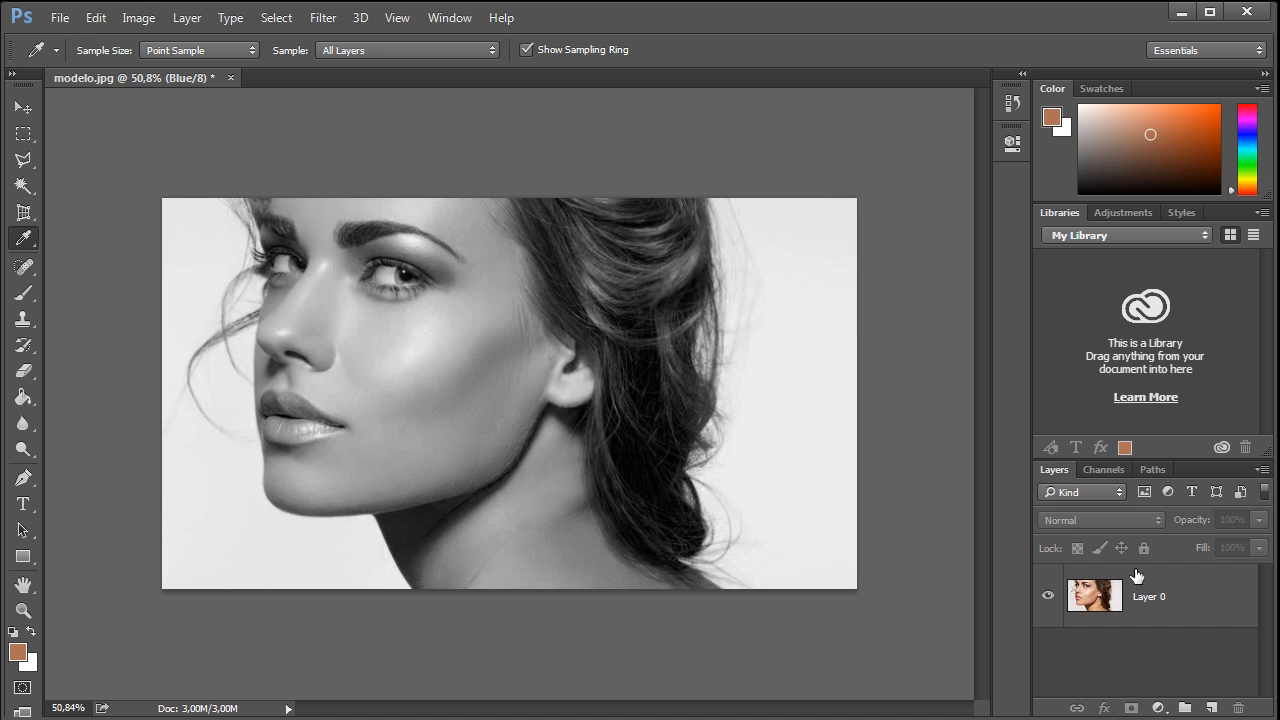
{"action": "left_click", "coordinate": [1211, 708]}
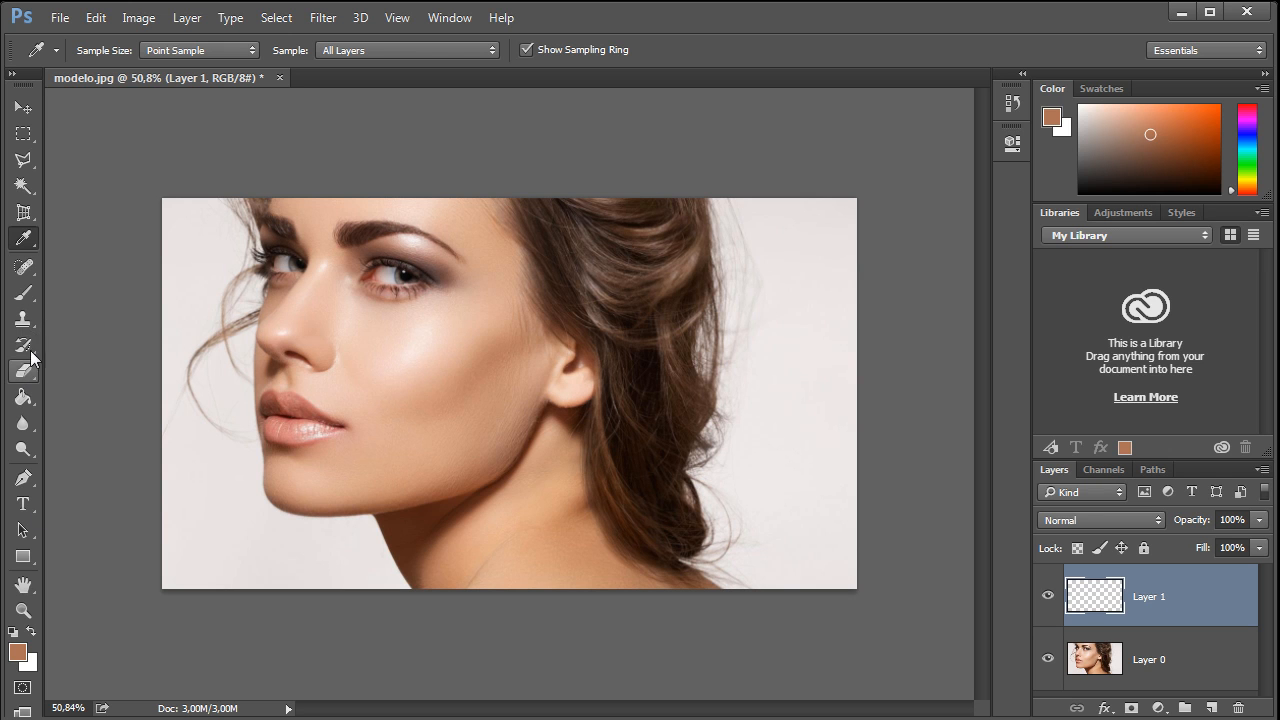
{"action": "left_click", "coordinate": [23, 133]}
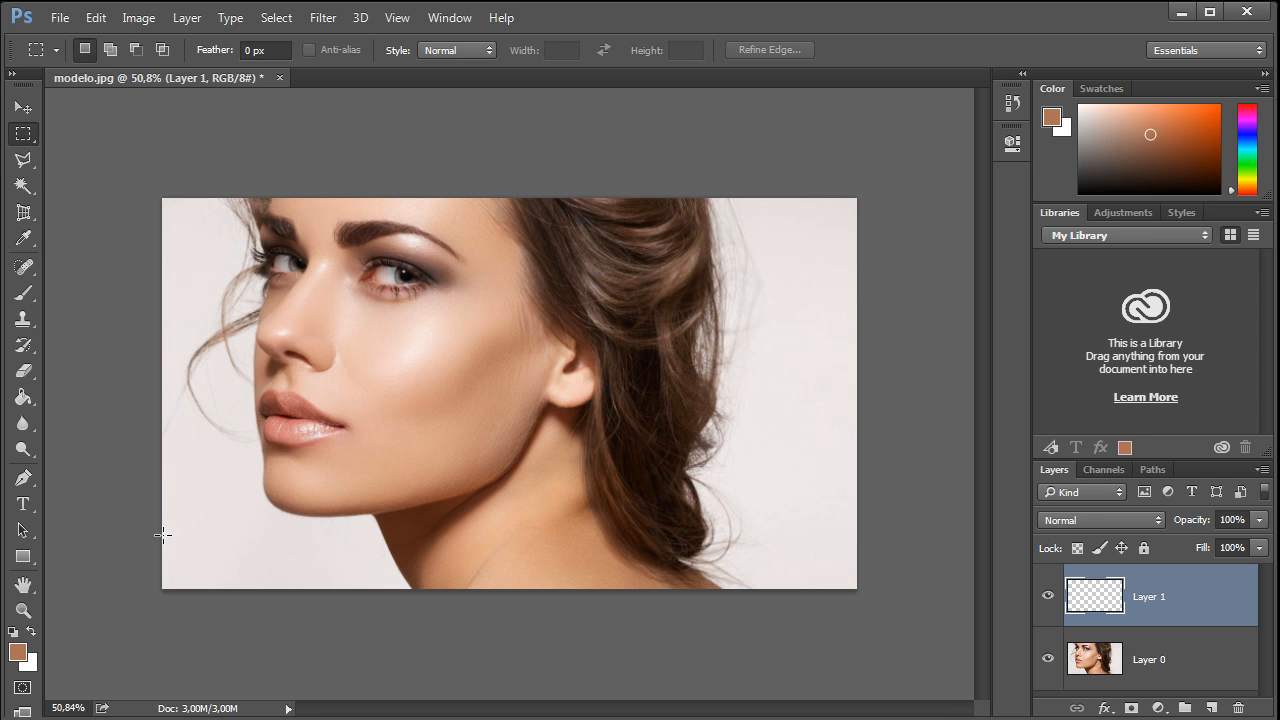
{"action": "left_click_drag", "start_coordinate": [157, 534], "coordinate": [858, 580]}
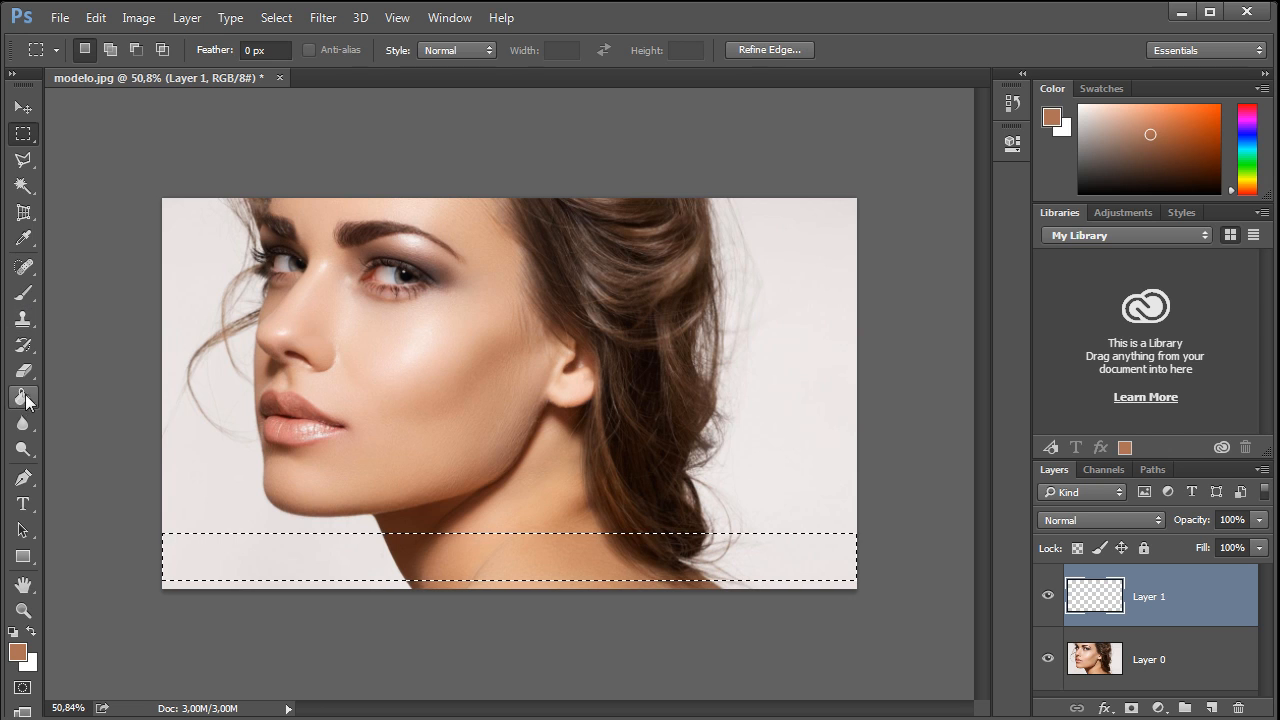
Fill the strip with a black-to-white linear gradient running from left to right, deselect it, and toggle the gradient layer's visibility off and on.
{"action": "left_click_drag", "start_coordinate": [30, 405], "coordinate": [113, 395]}
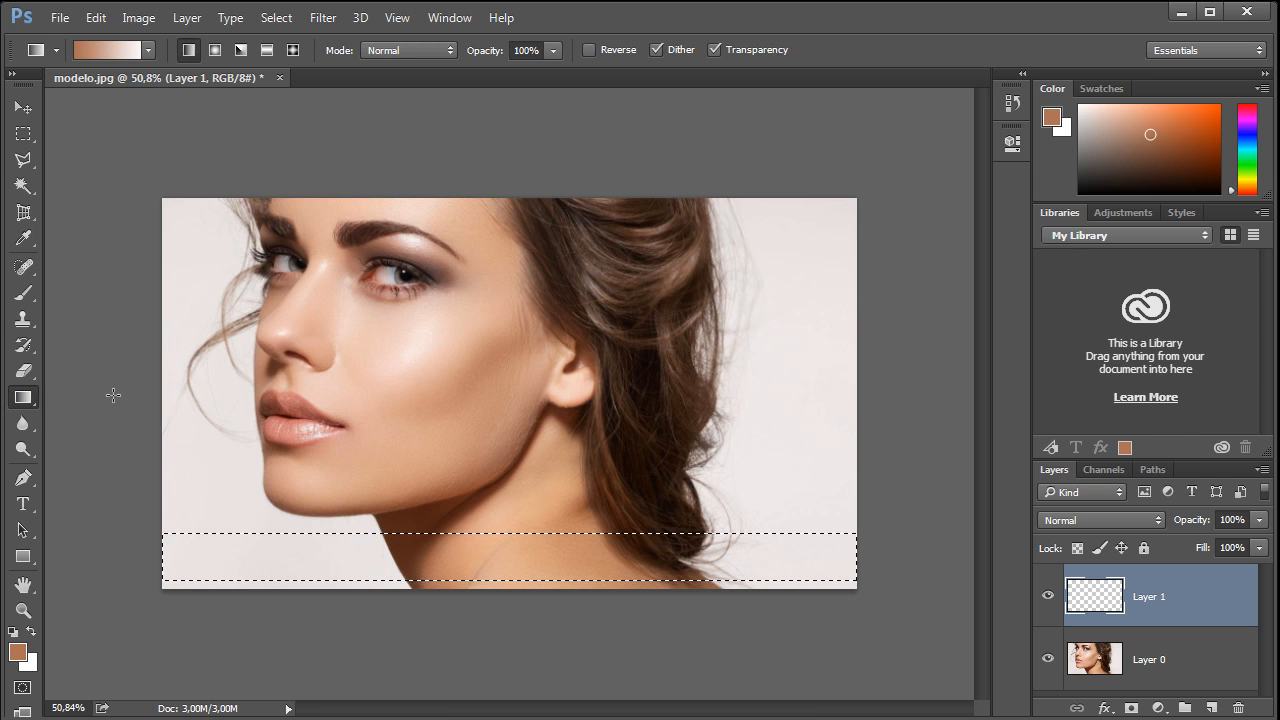
{"action": "left_click", "coordinate": [149, 50]}
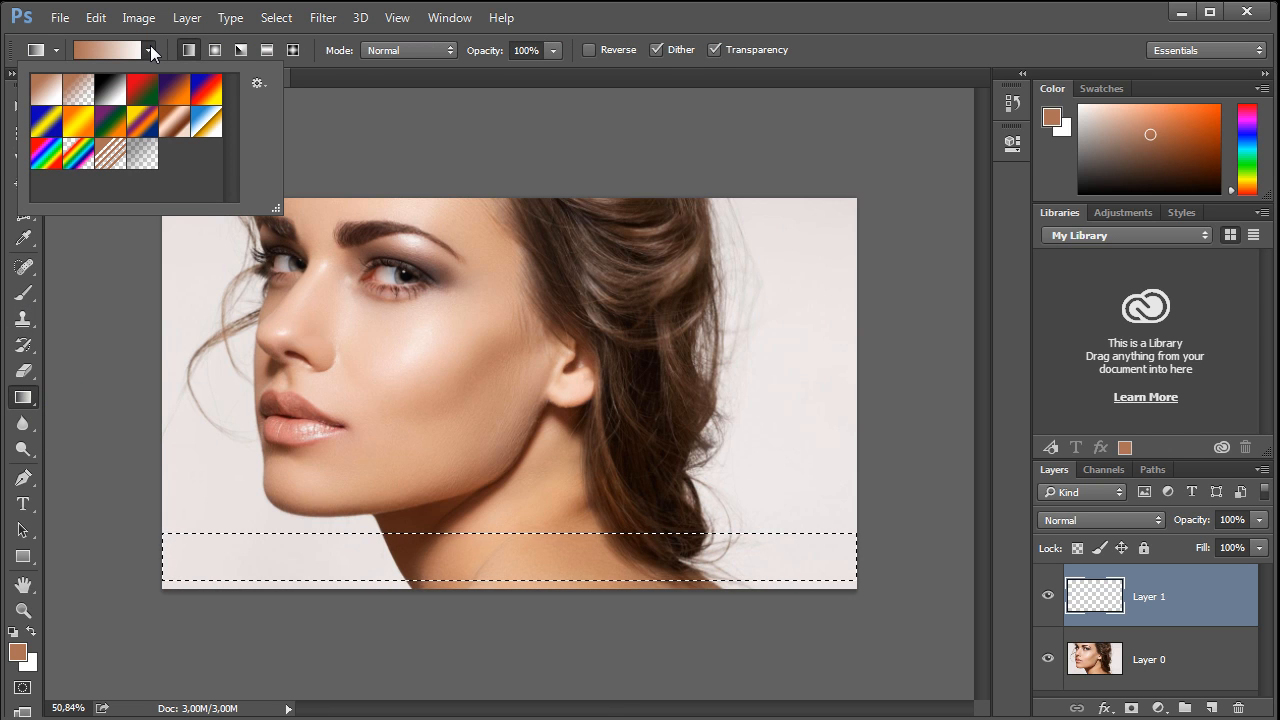
{"action": "left_click", "coordinate": [112, 90]}
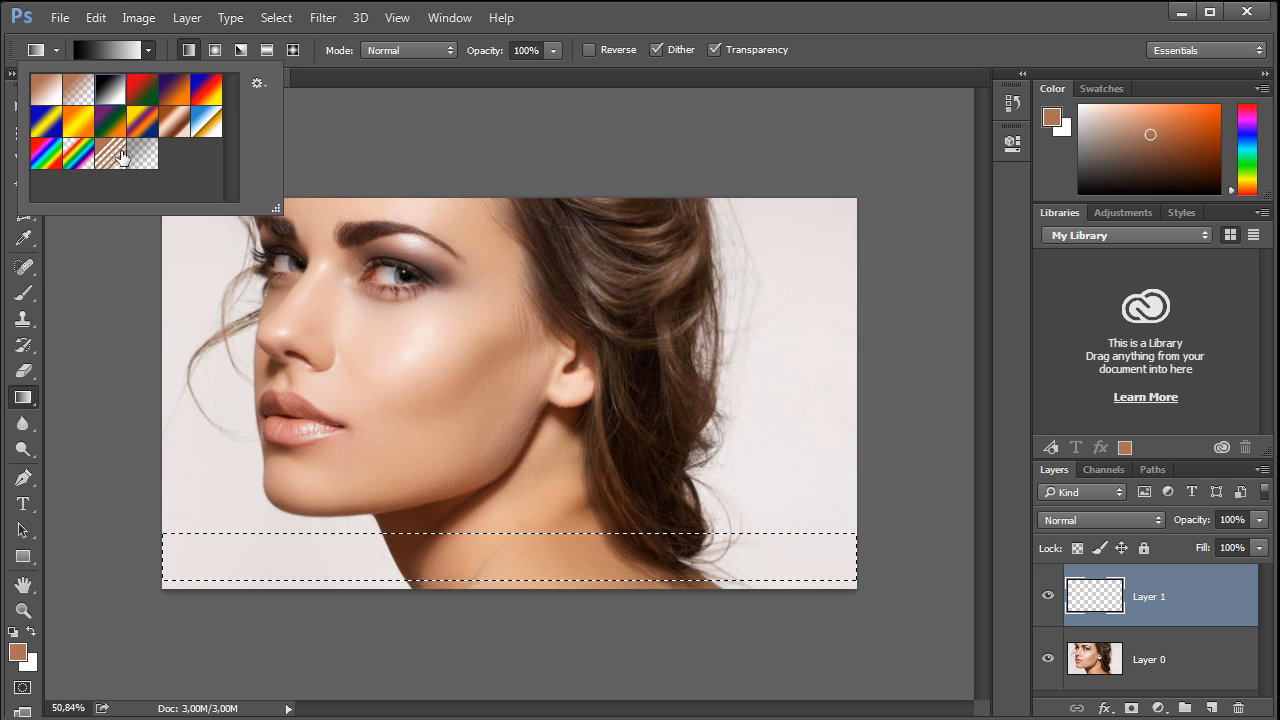
{"action": "left_click", "coordinate": [162, 557]}
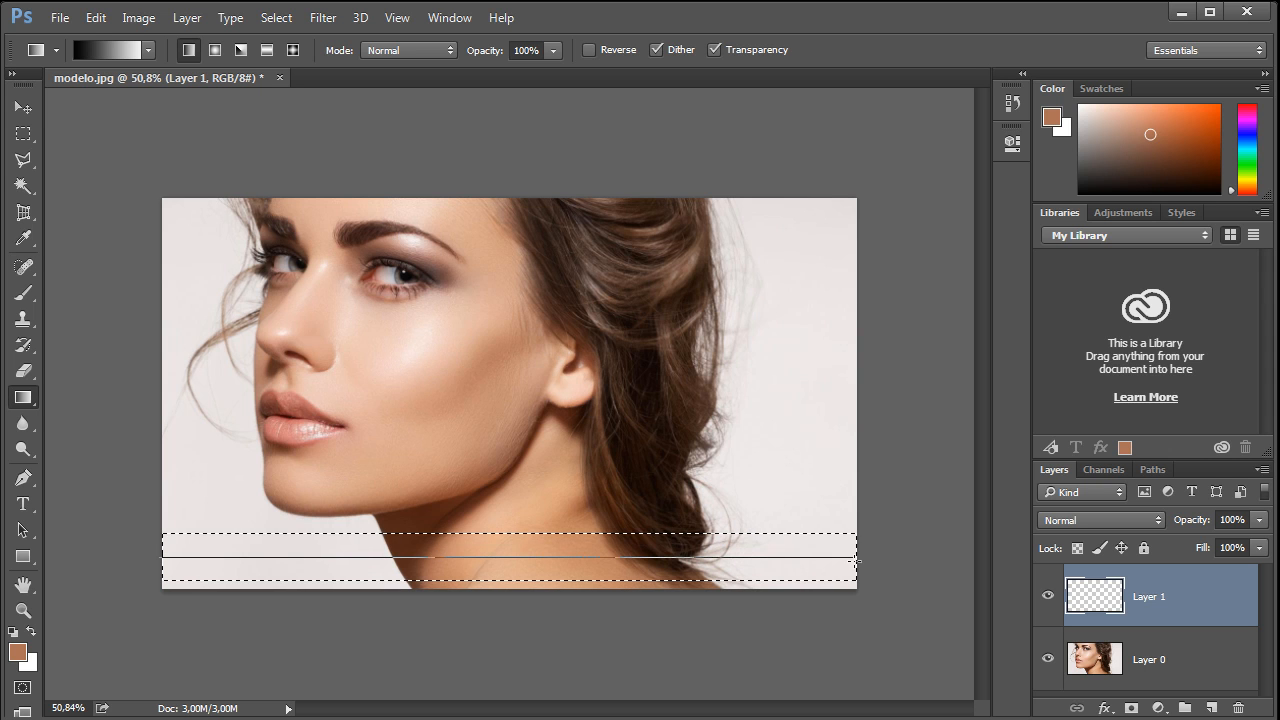
{"action": "left_click_drag", "start_coordinate": [854, 561], "coordinate": [855, 560]}
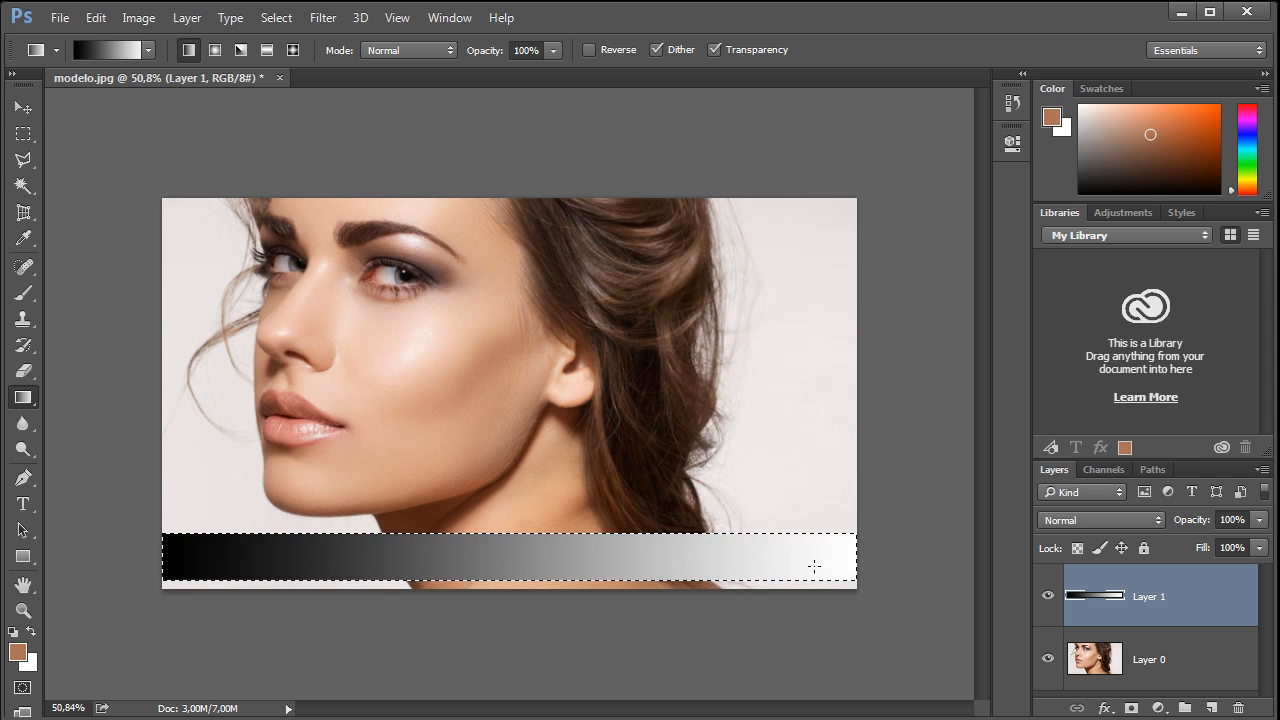
{"action": "key", "text": "ctrl+d"}
{"action": "left_click", "coordinate": [1048, 598]}
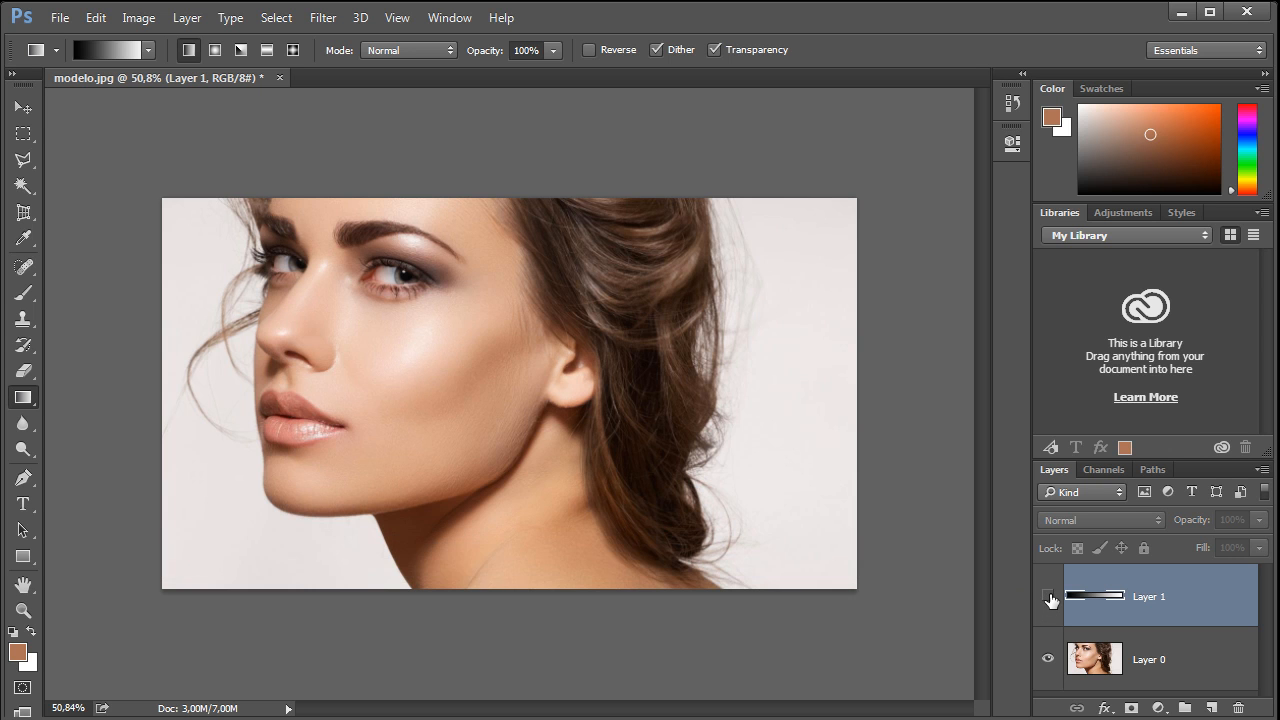
{"action": "left_click", "coordinate": [1048, 598]}
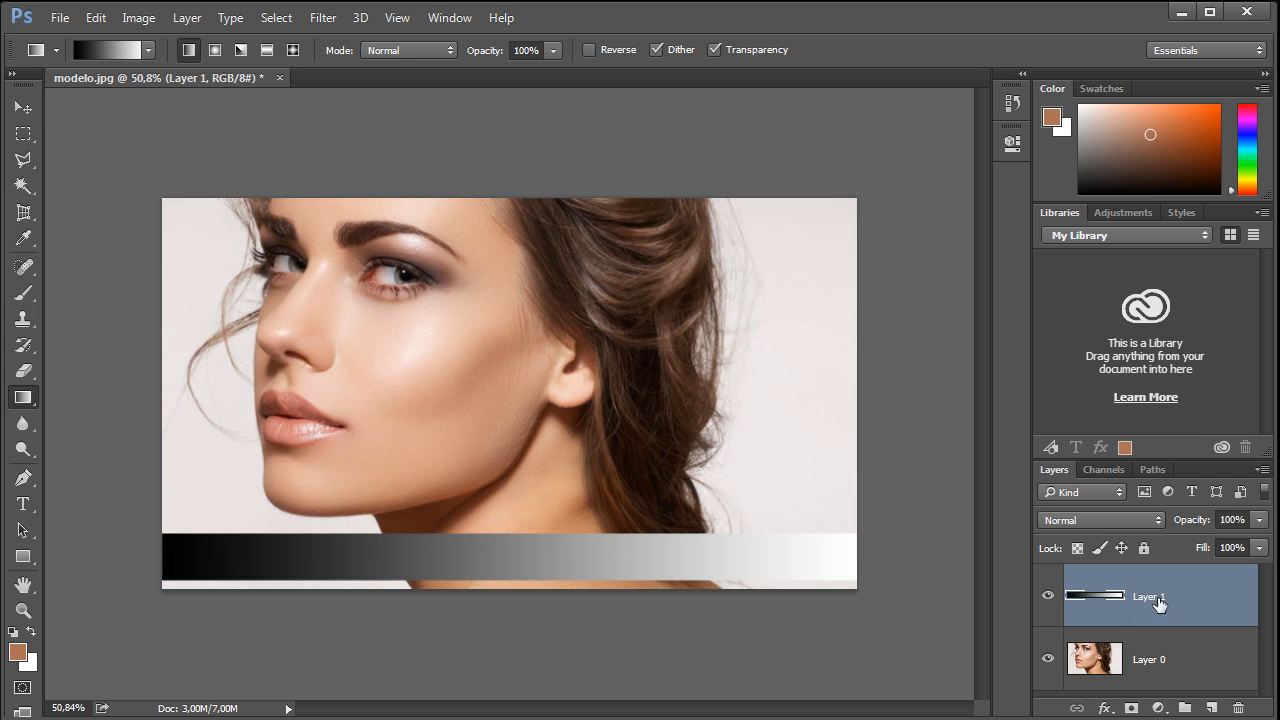
Compare the RGB composite with the Red channel while the gradient strip is shown as a tonal reference.
{"action": "left_click", "coordinate": [1110, 470]}
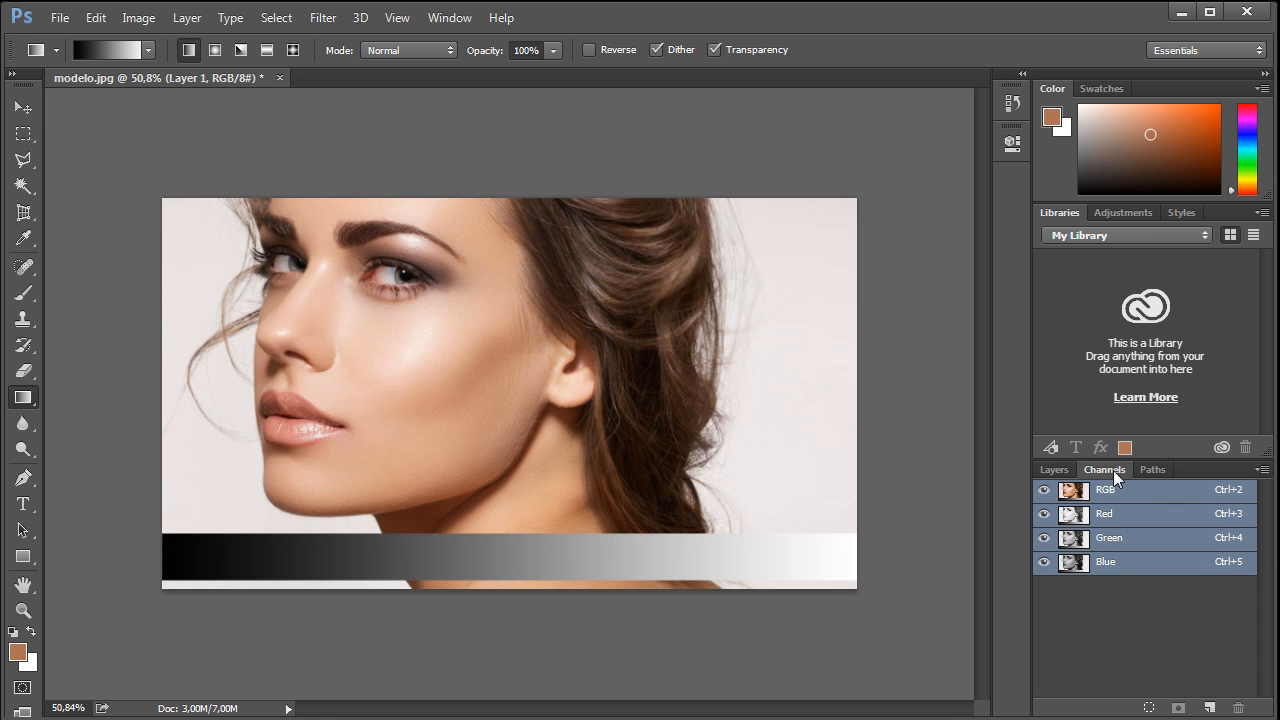
{"action": "left_click", "coordinate": [1183, 516]}
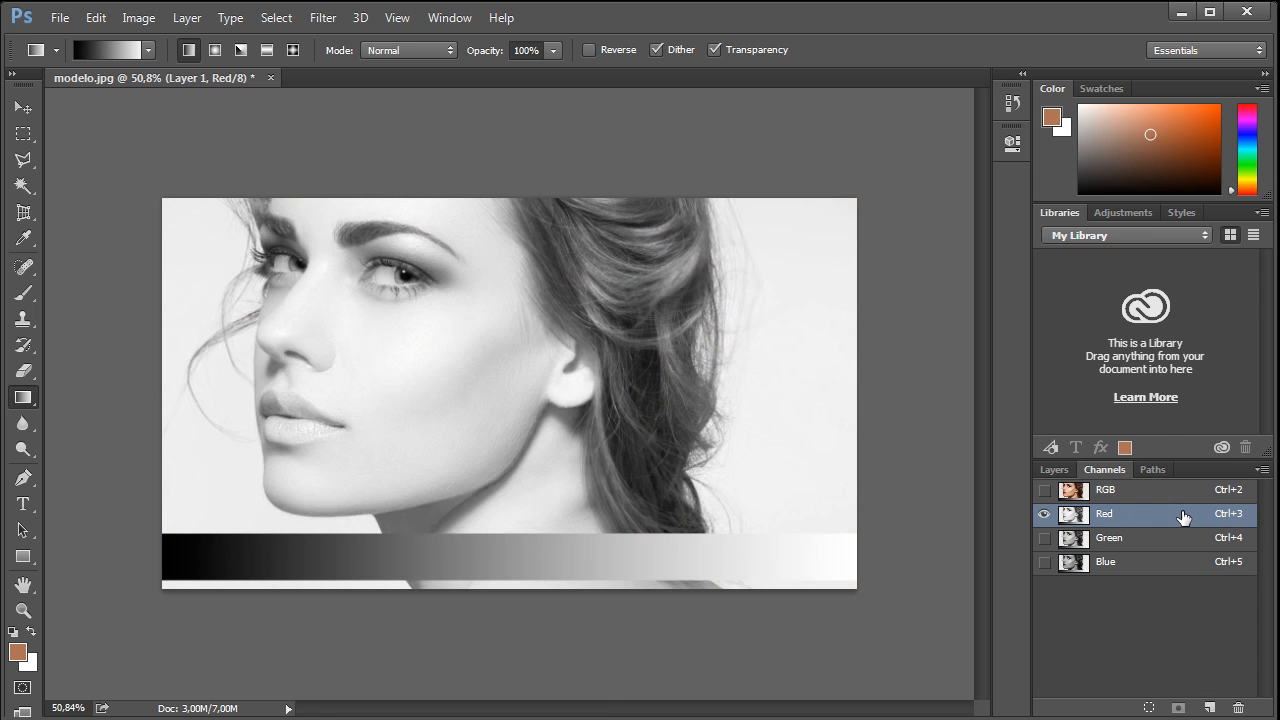
{"action": "left_click", "coordinate": [1166, 495]}
{"action": "left_click", "coordinate": [1172, 513]}
On the Red channel, mark the gradient's mid-grey, black, white and wider grey ranges in turn with rectangular selections, then deselect.
{"action": "left_click", "coordinate": [23, 133]}
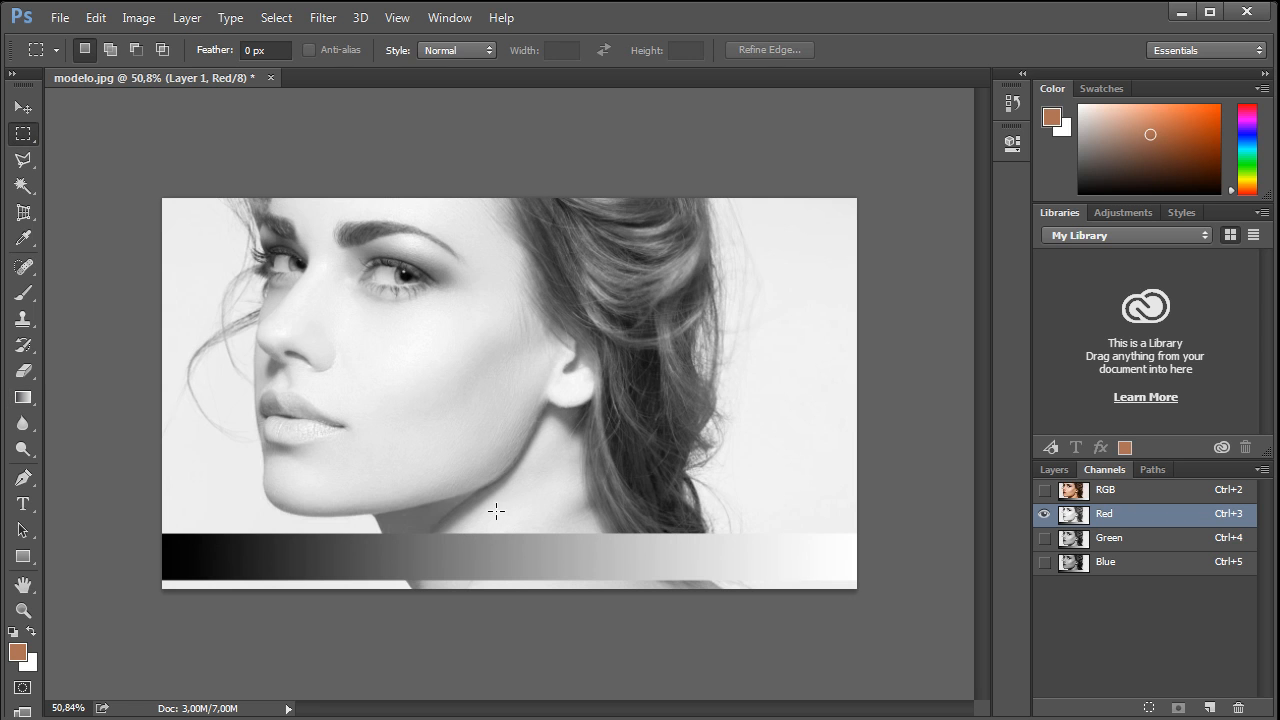
{"action": "left_click_drag", "start_coordinate": [434, 535], "coordinate": [525, 578]}
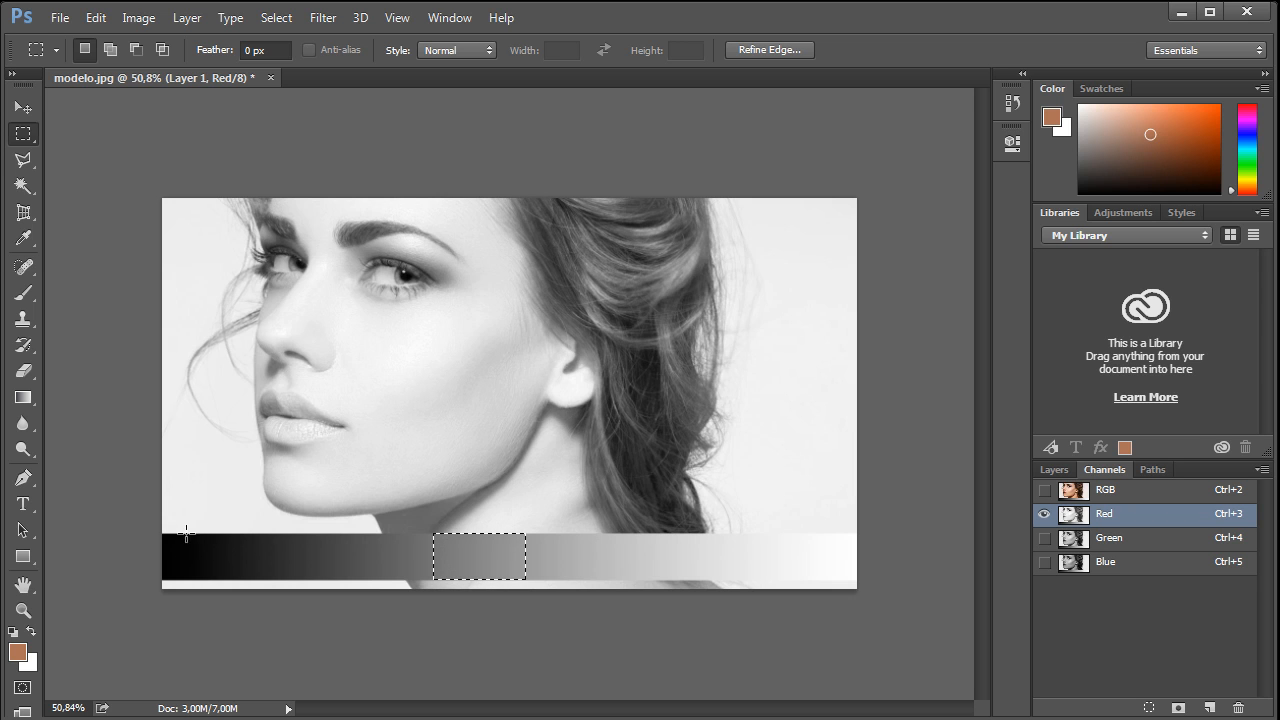
{"action": "left_click_drag", "start_coordinate": [164, 534], "coordinate": [328, 581]}
{"action": "left_click_drag", "start_coordinate": [686, 533], "coordinate": [866, 581]}
{"action": "left_click_drag", "start_coordinate": [321, 534], "coordinate": [642, 578]}
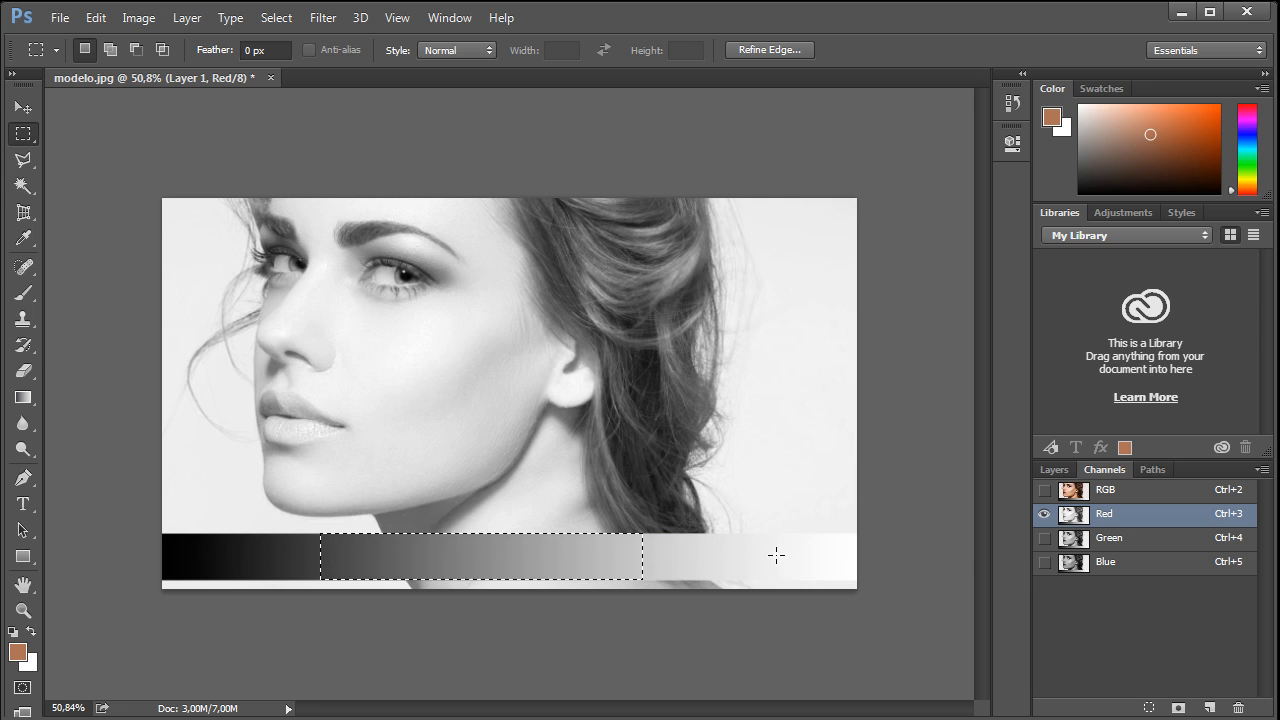
{"action": "left_click", "coordinate": [915, 497]}
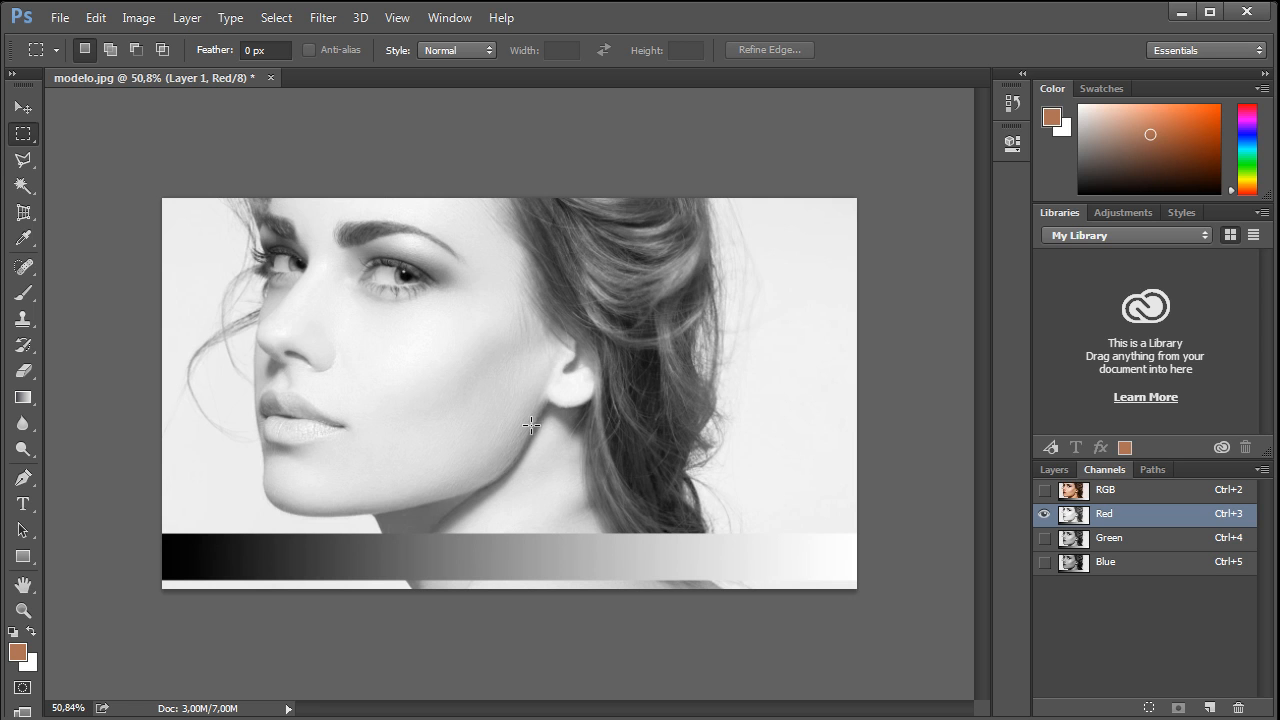
Mark the gradient's dark-grey range on the Green channel and its black end on the Blue channel with rectangular selections, then deselect.
{"action": "left_click", "coordinate": [1132, 538]}
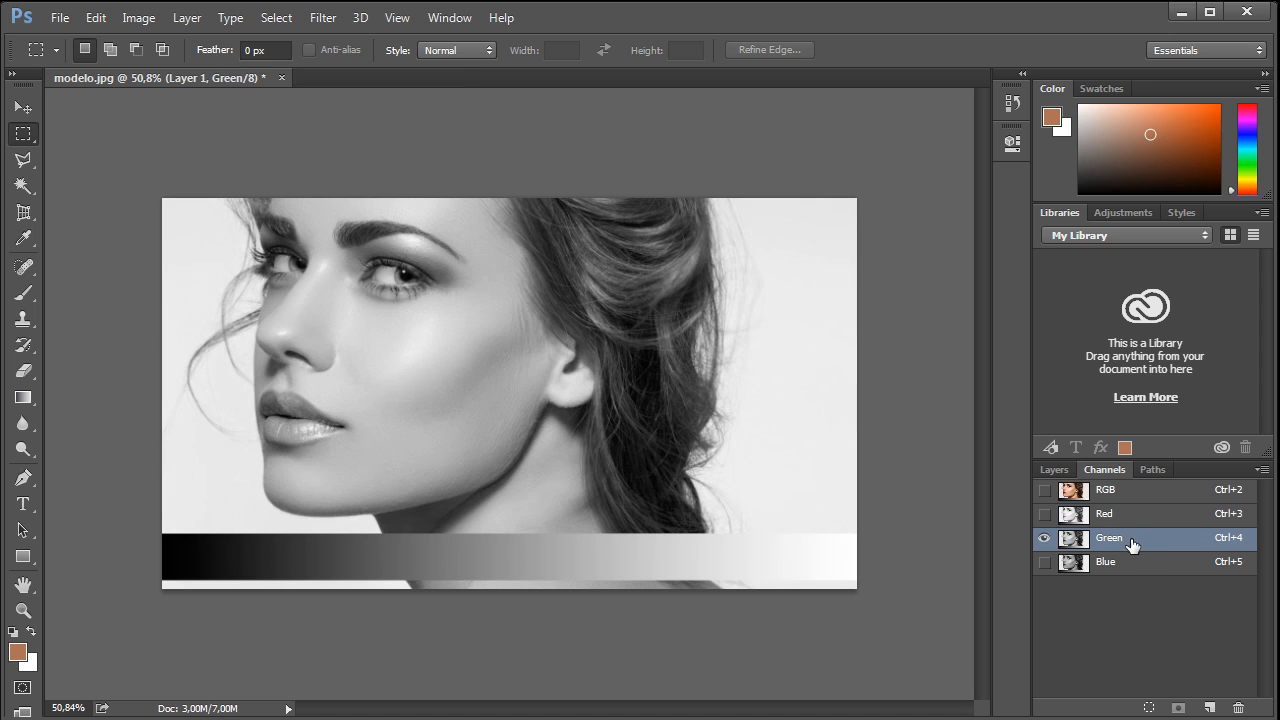
{"action": "left_click_drag", "start_coordinate": [294, 534], "coordinate": [483, 579]}
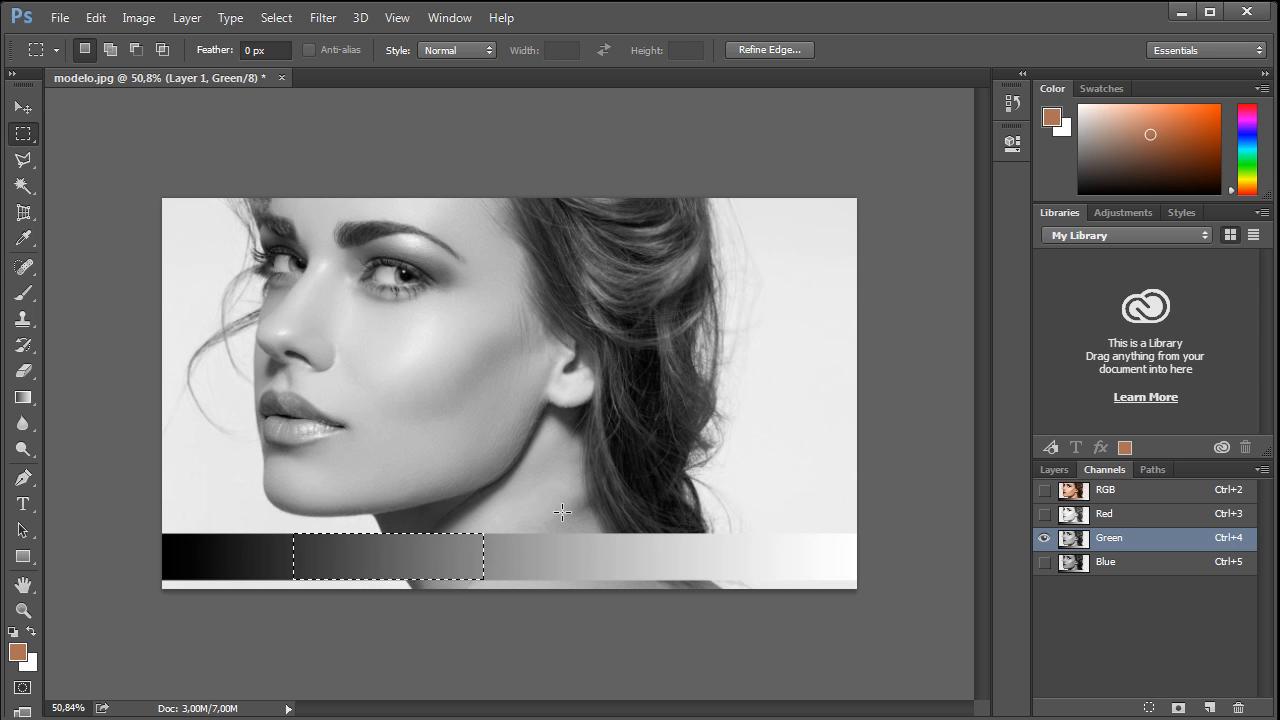
{"action": "left_click", "coordinate": [1108, 566]}
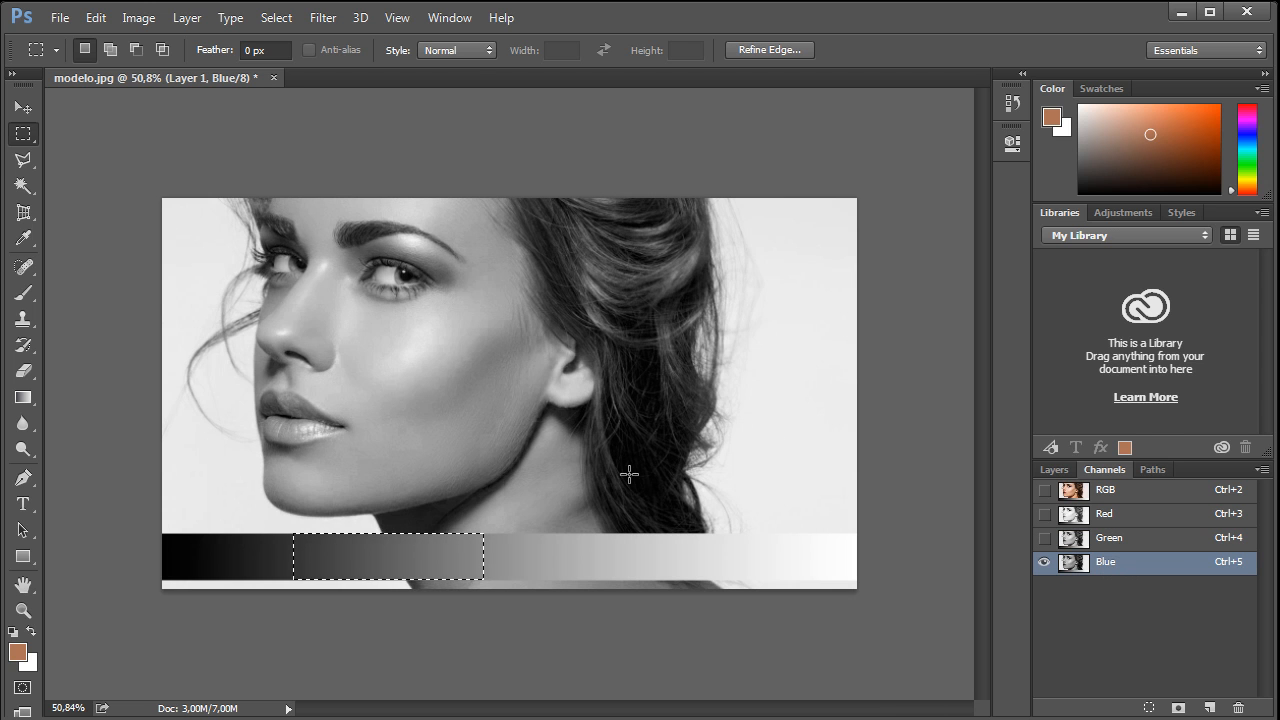
{"action": "left_click_drag", "start_coordinate": [164, 534], "coordinate": [286, 581]}
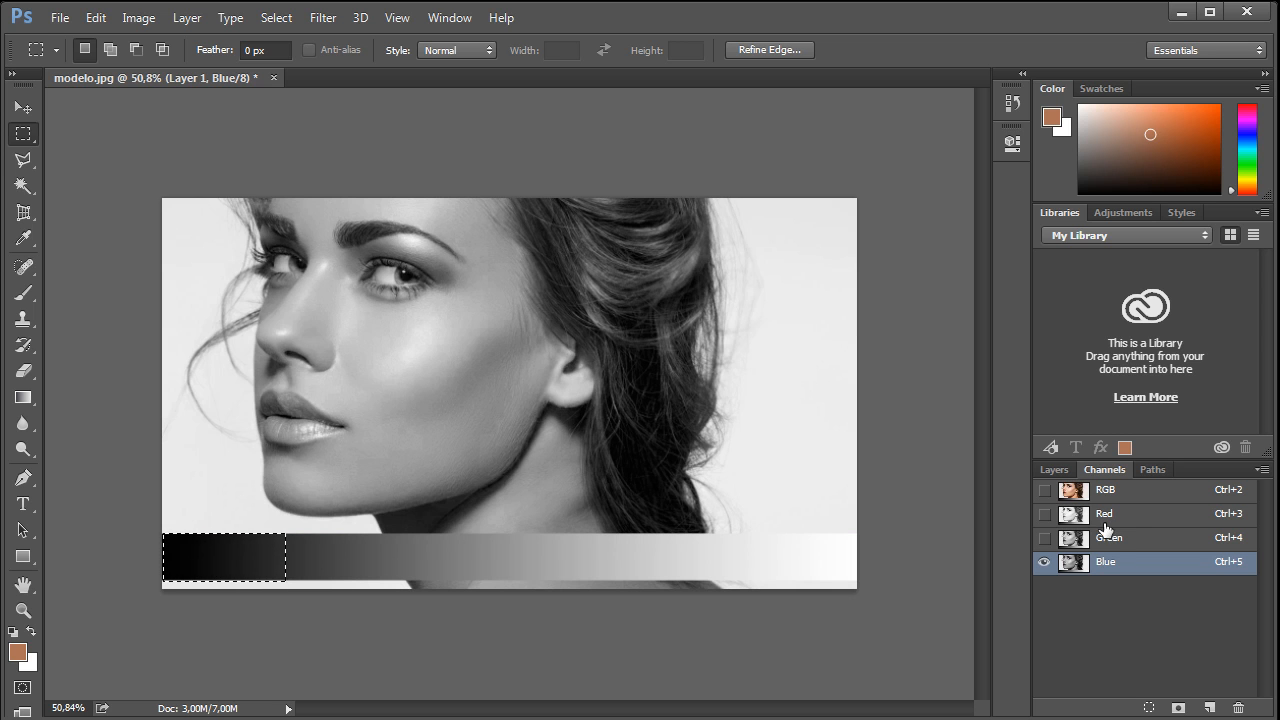
{"action": "left_click", "coordinate": [908, 563]}
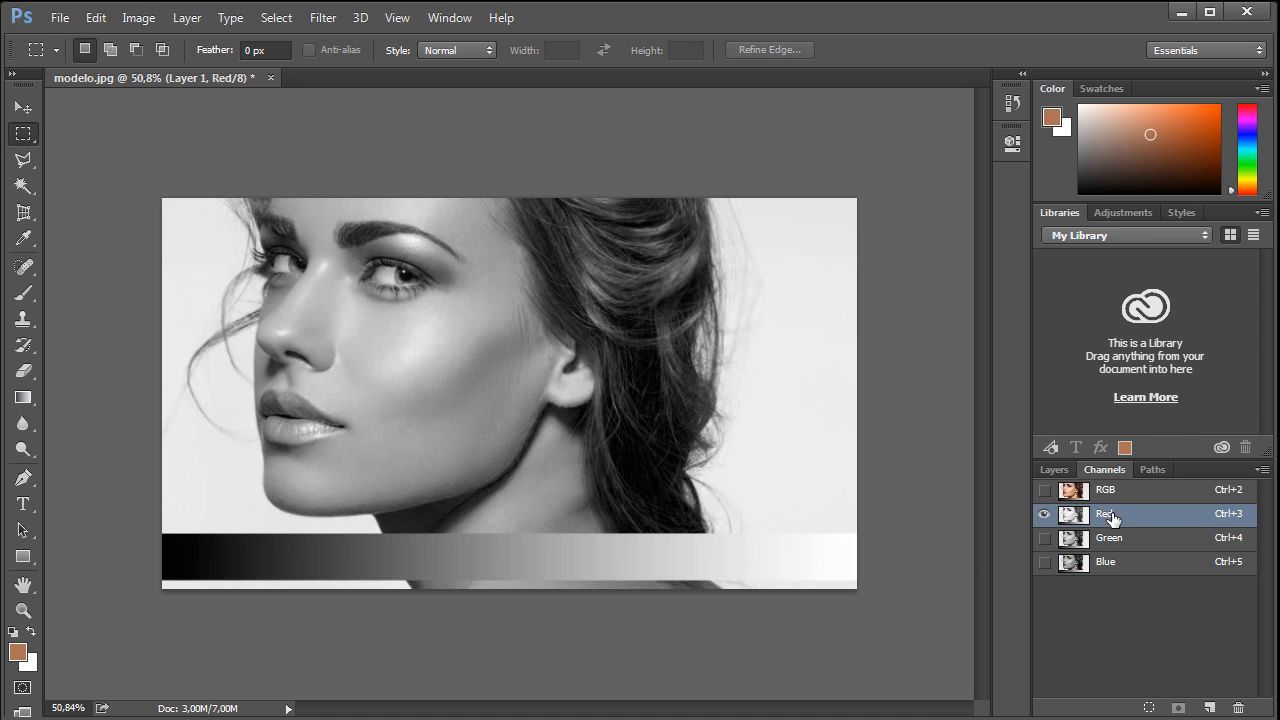
View the Red, Green and Blue channels one after another to compare the portrait's tones against the gradient strip.
{"action": "left_click", "coordinate": [1105, 514]}
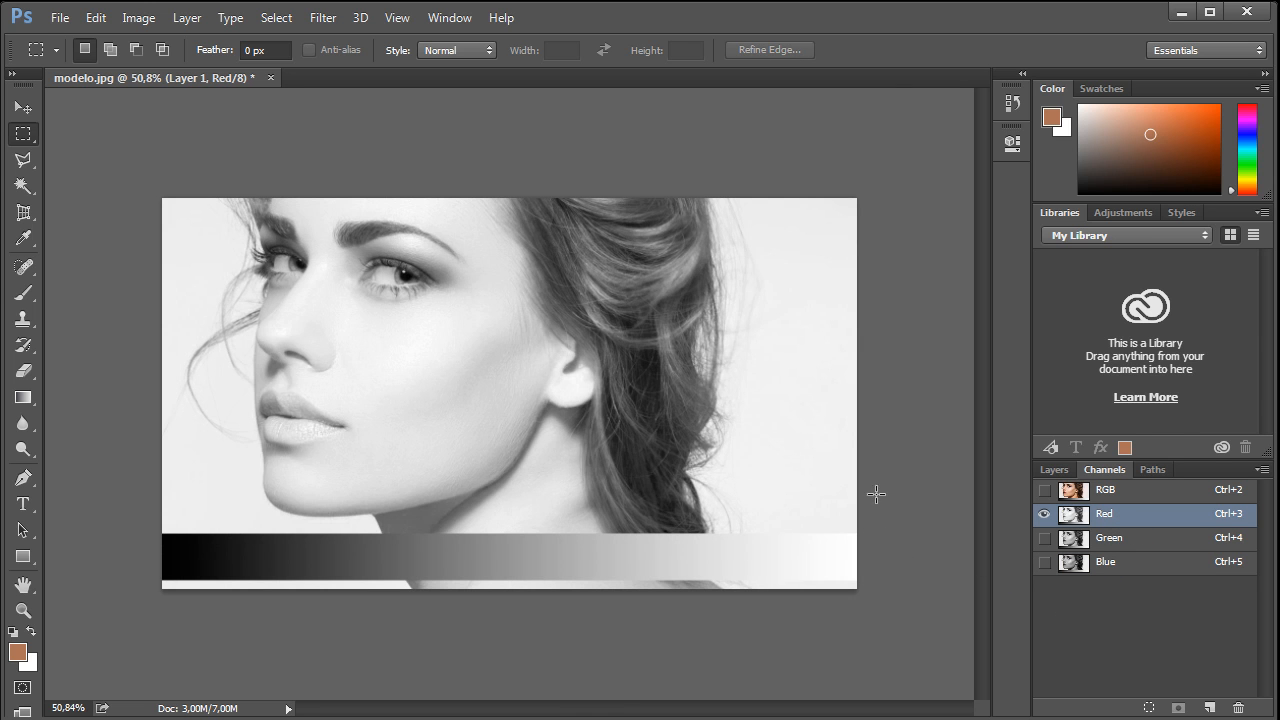
{"action": "left_click", "coordinate": [1127, 541]}
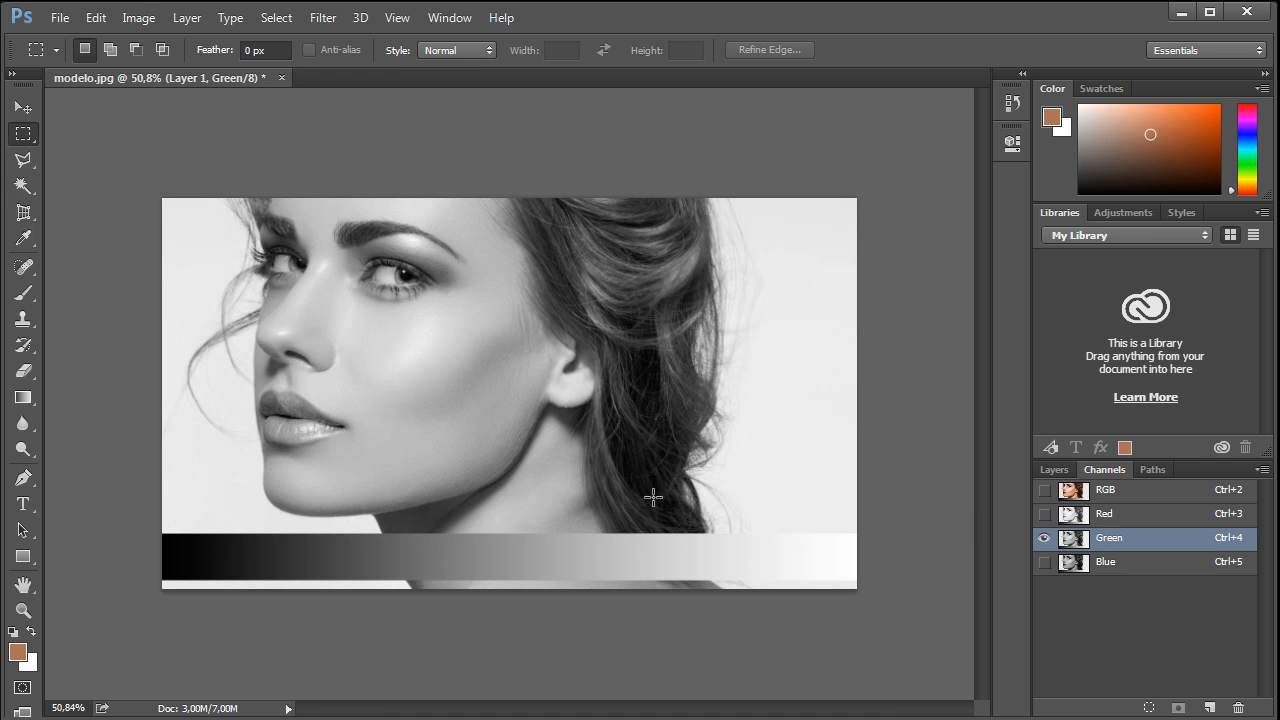
{"action": "left_click", "coordinate": [1108, 564]}
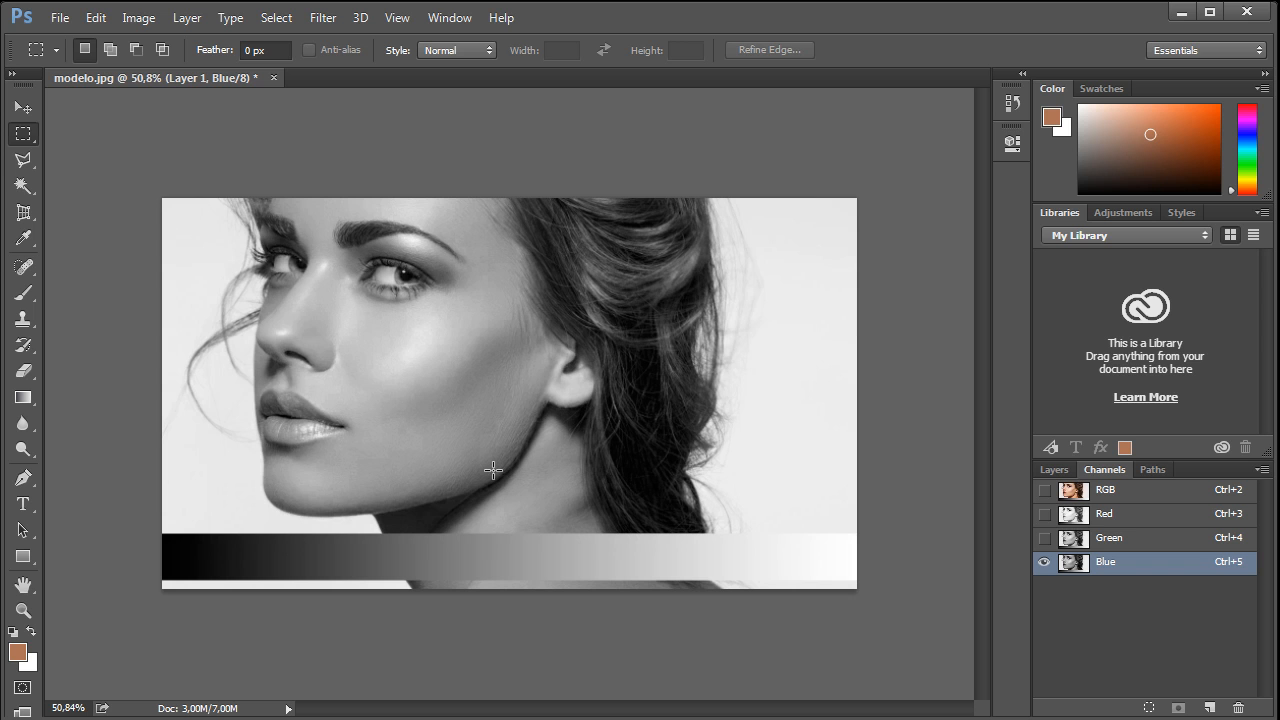
Hide the gradient strip on Layer 1 and return the portrait to the full-colour RGB composite view.
{"action": "left_click", "coordinate": [1054, 470]}
{"action": "left_click", "coordinate": [1048, 597]}
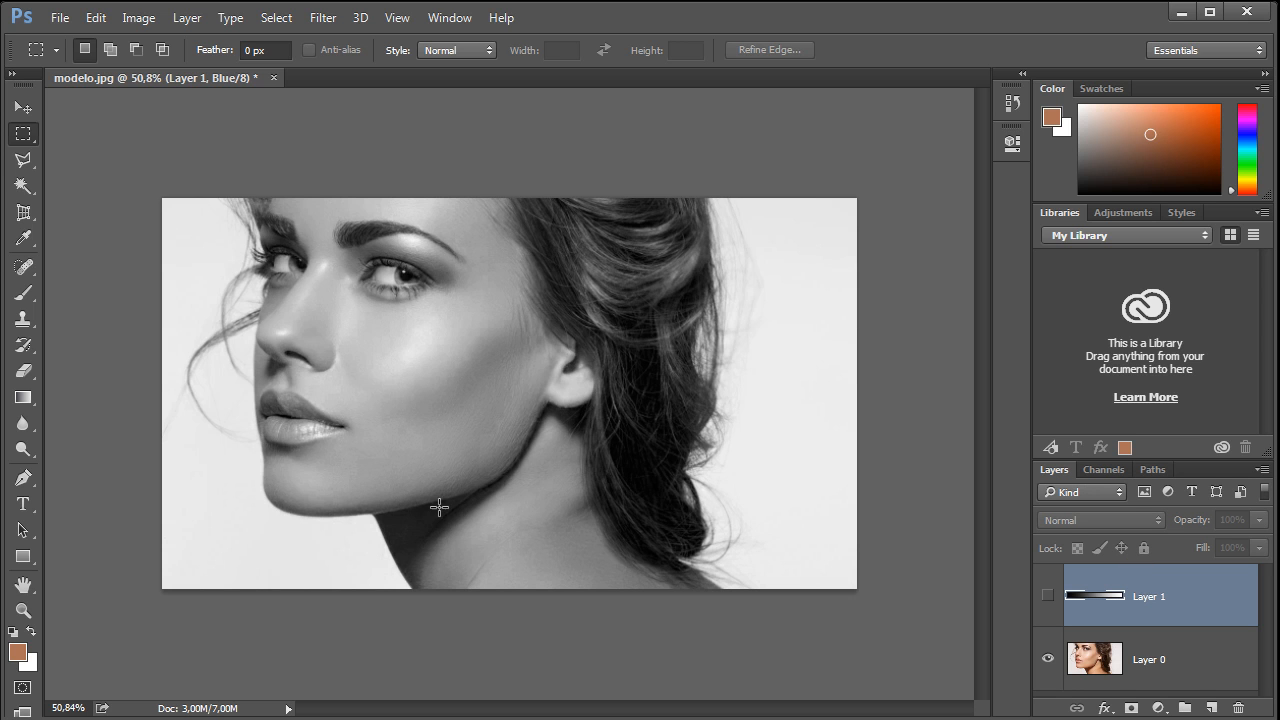
{"action": "left_click", "coordinate": [1100, 470]}
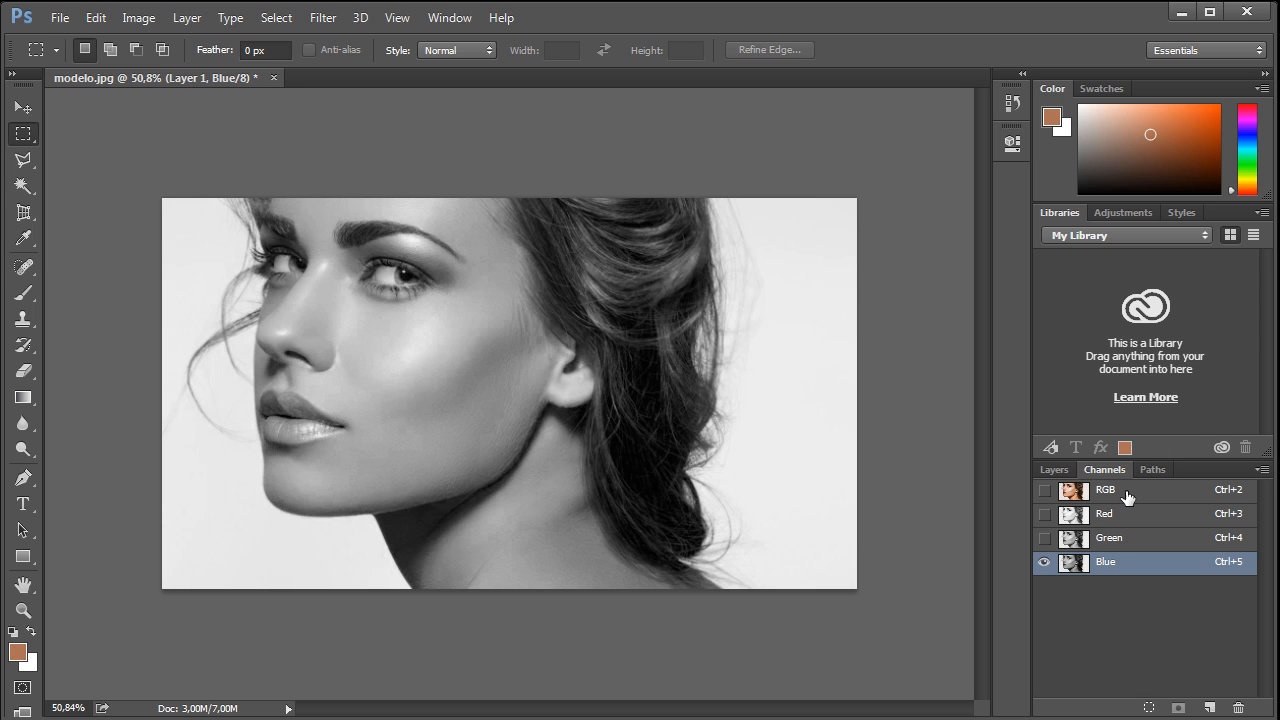
{"action": "left_click", "coordinate": [1127, 497]}
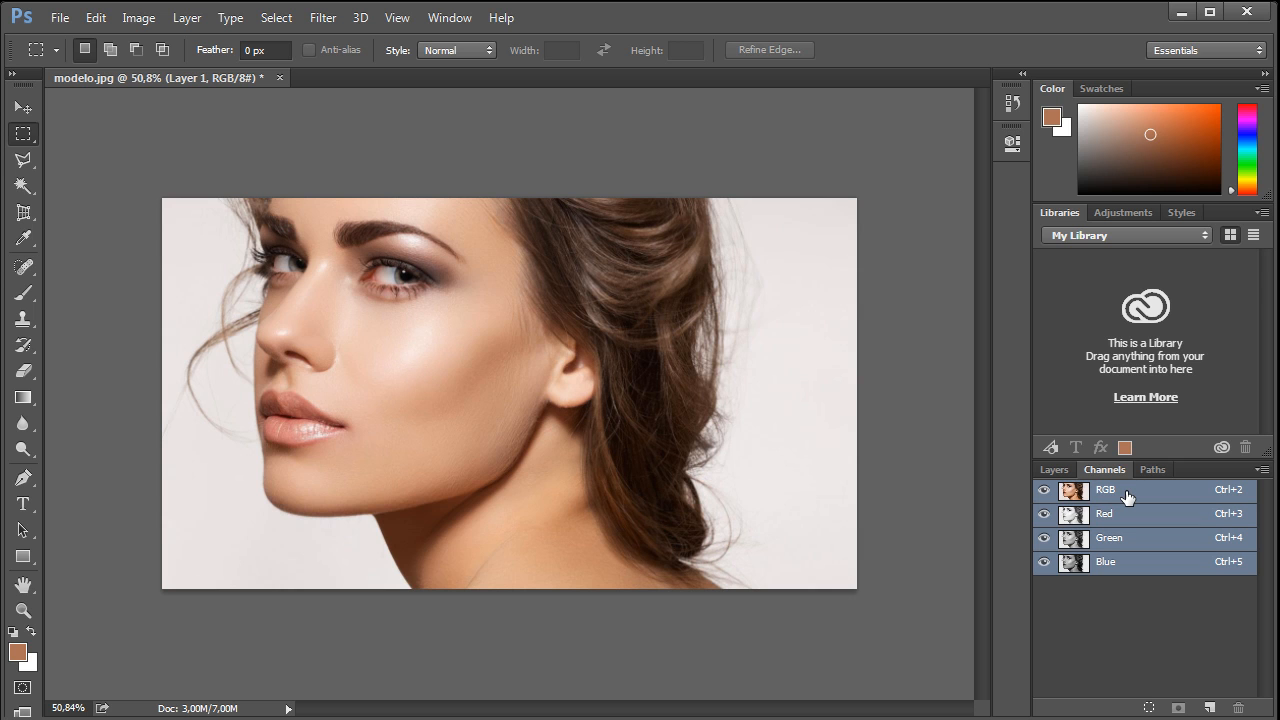